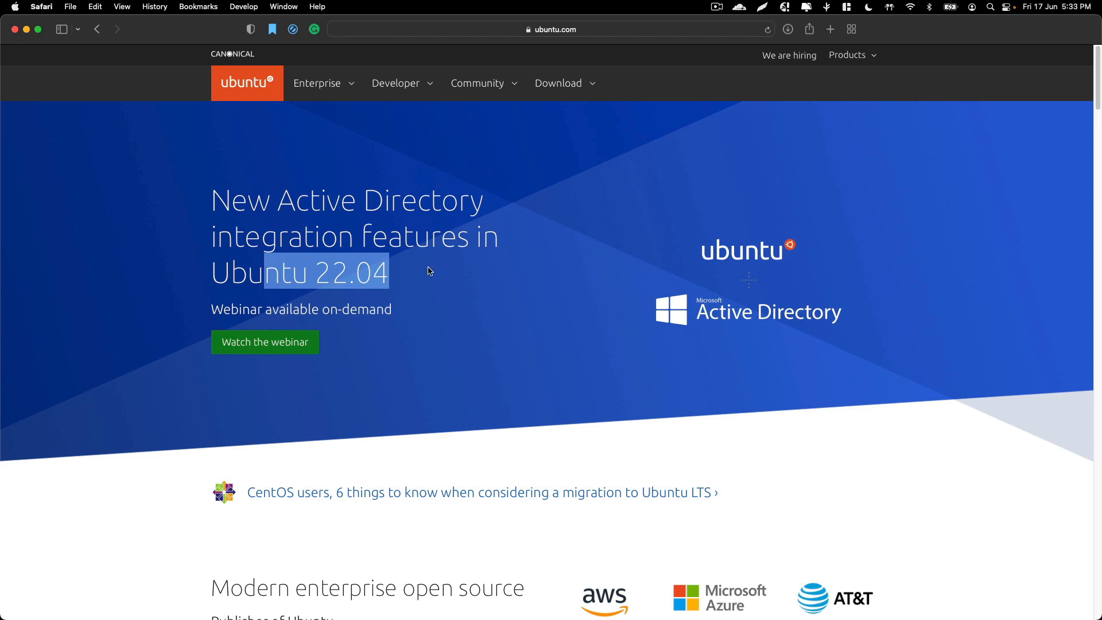
left_click_drag(429, 271, 190, 257)
triple_click(218, 194)
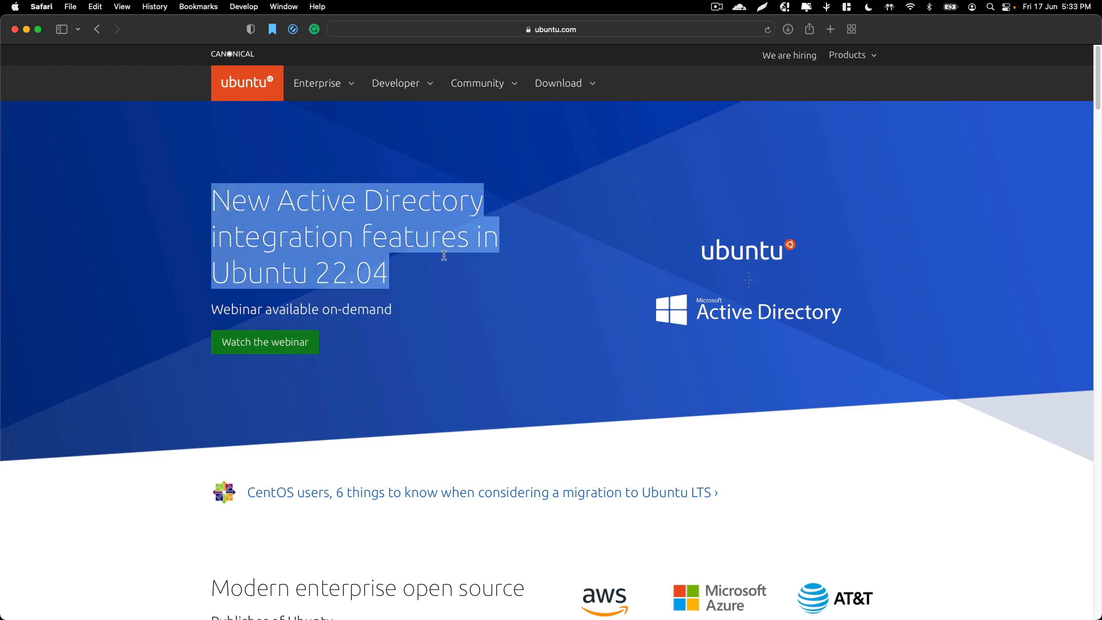
left_click(447, 258)
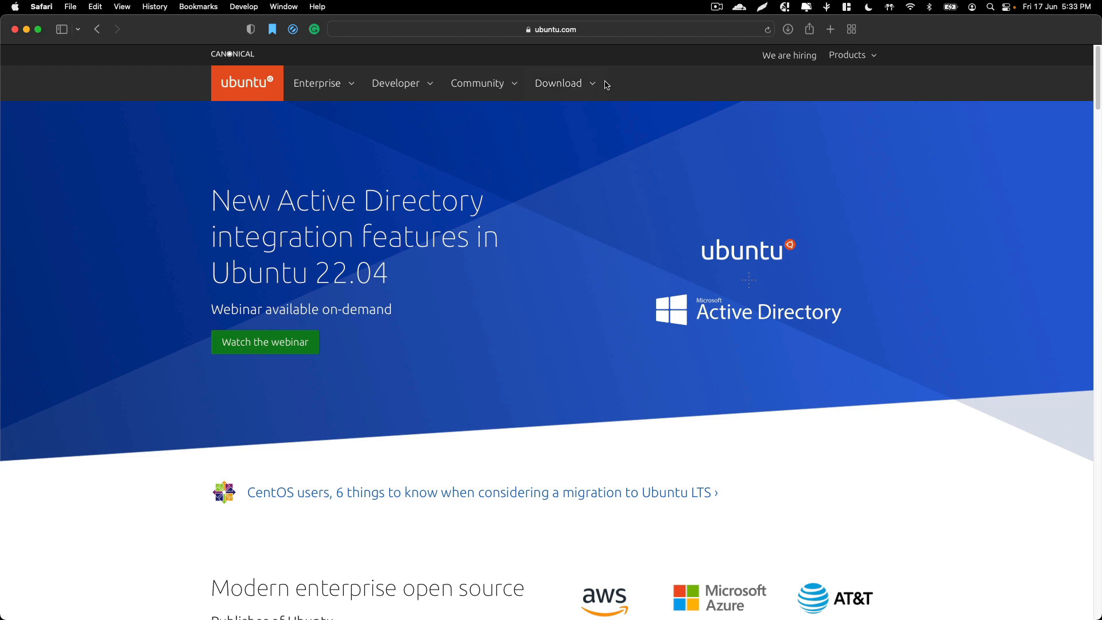
left_click(554, 29)
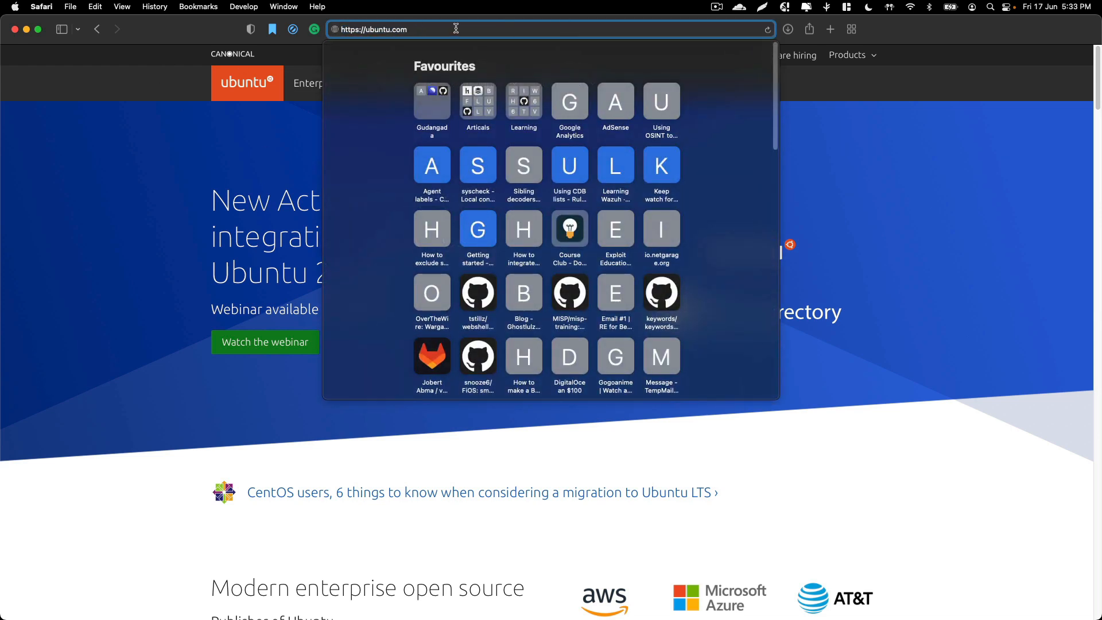
left_click(285, 182)
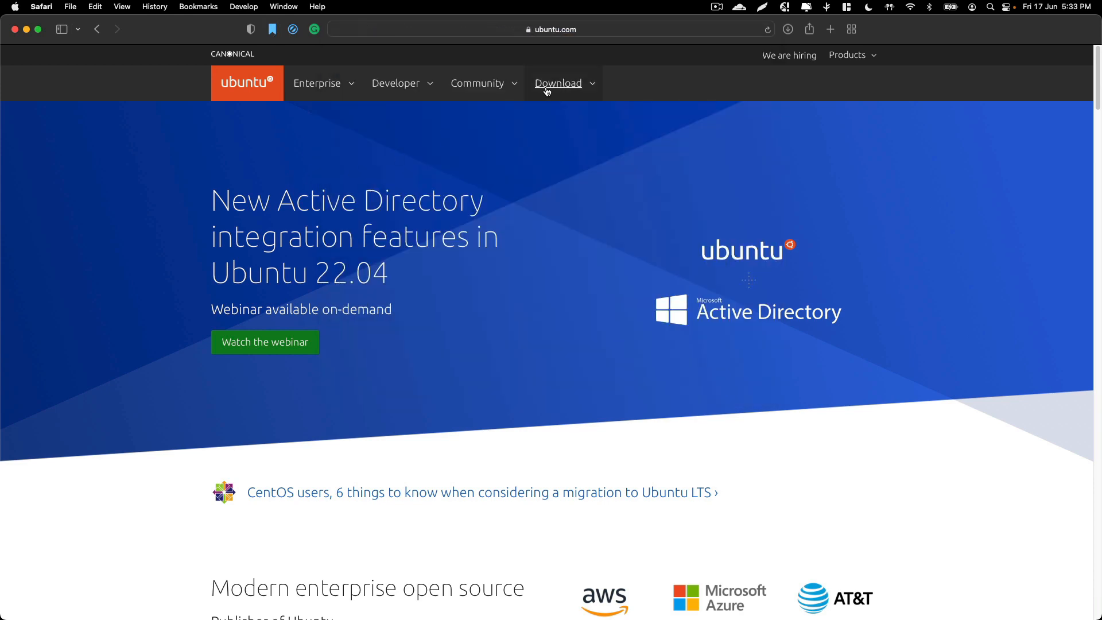
Go to the Ubuntu Desktop download page and download Ubuntu 22.04 LTS
left_click(591, 82)
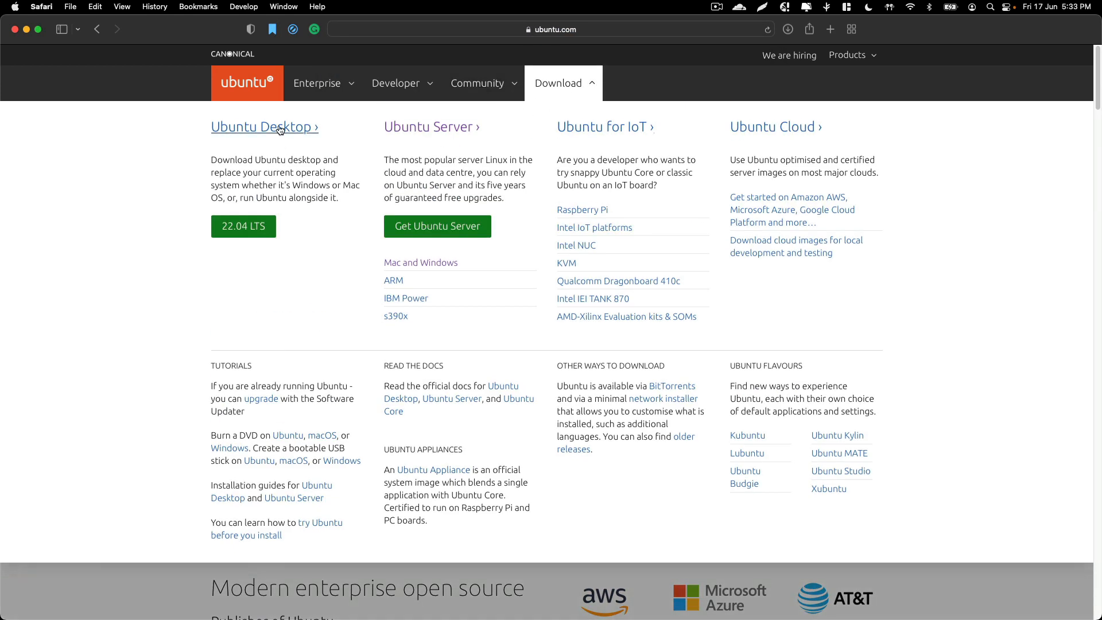
left_click(280, 129)
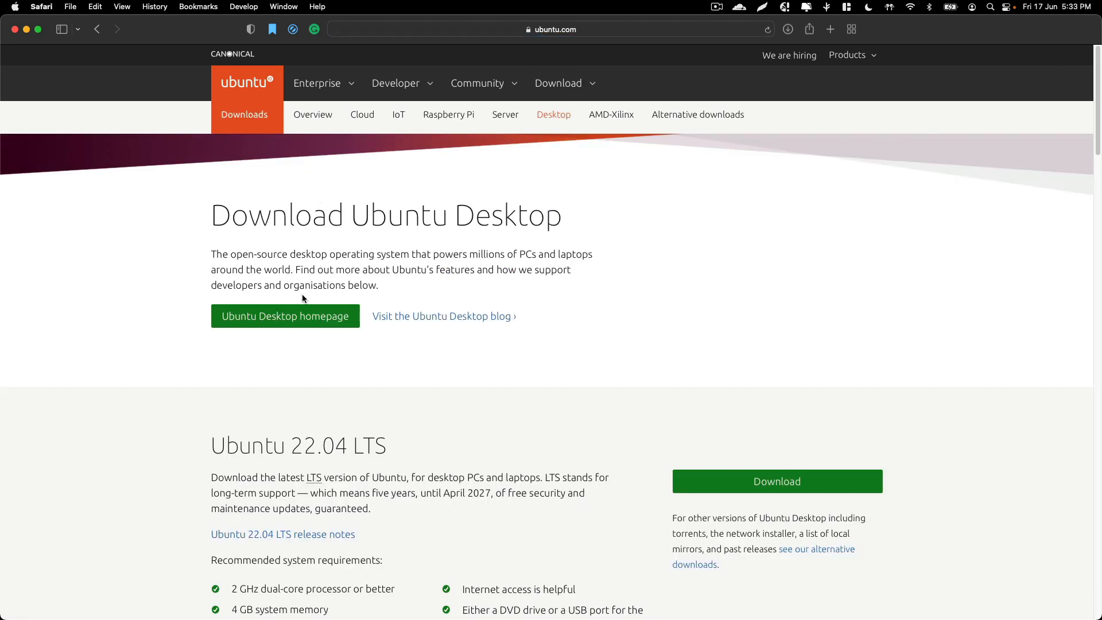
scroll(418, 391, "down", 3)
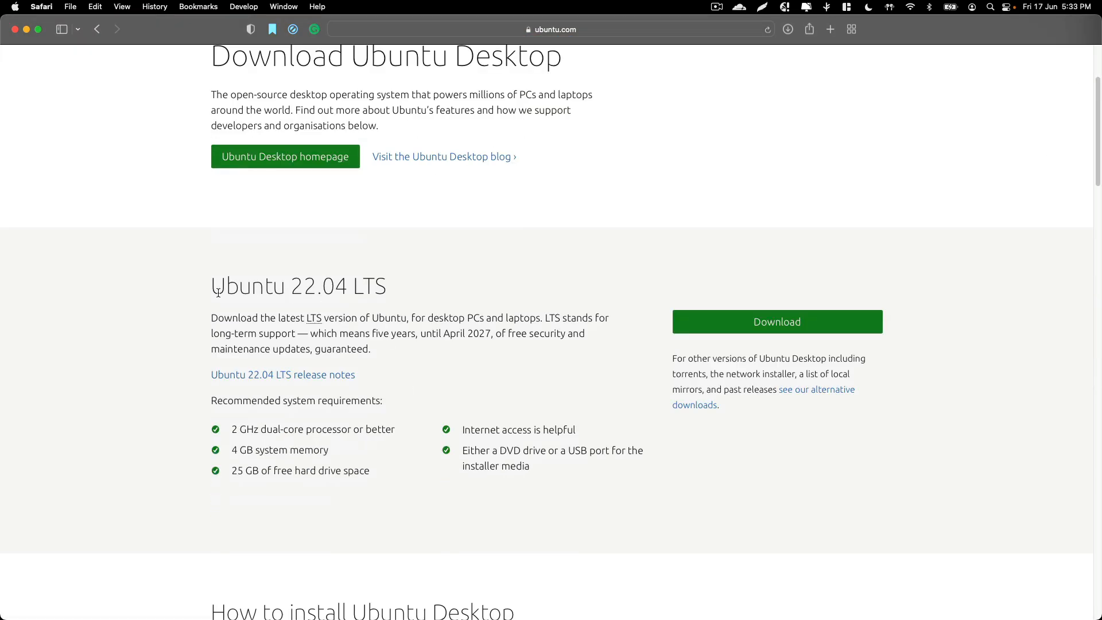
left_click_drag(218, 292, 447, 292)
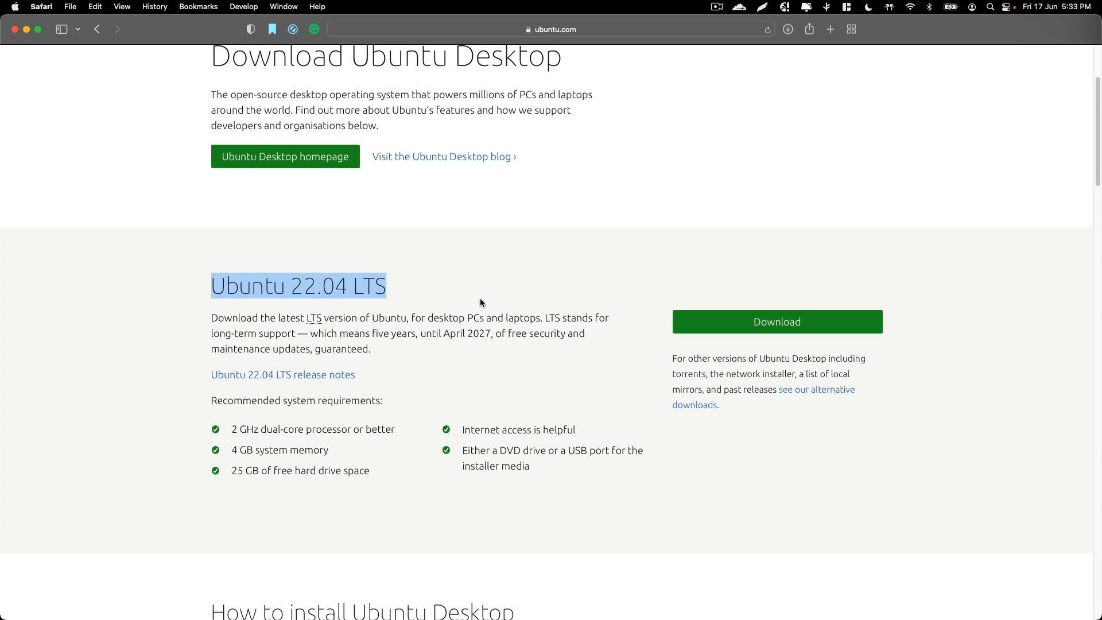
left_click(423, 297)
left_click(761, 324)
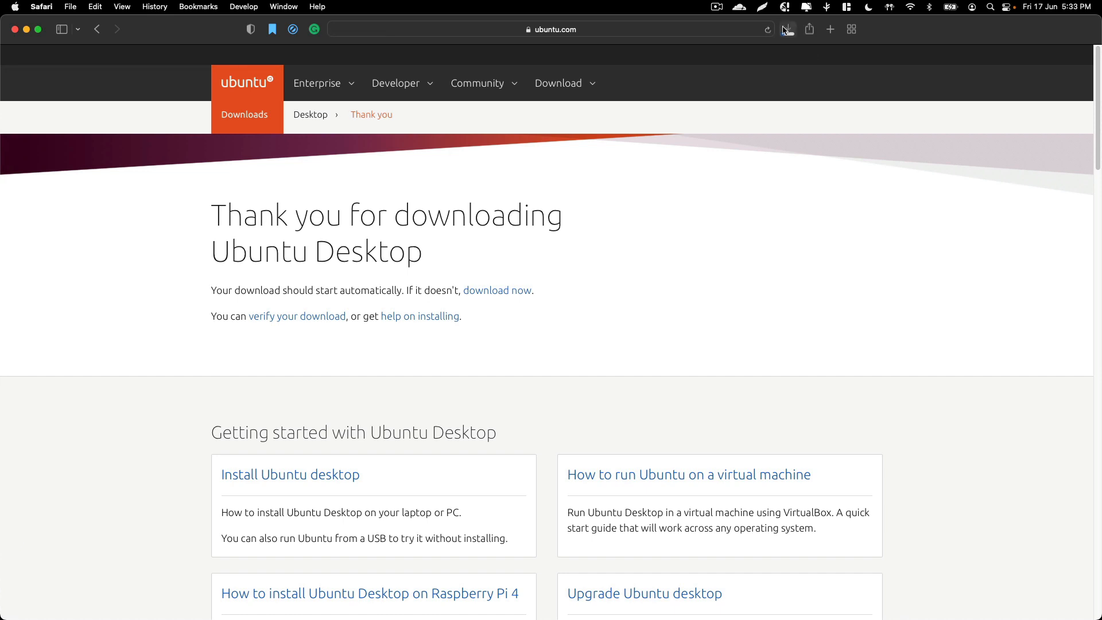
Open the browser's downloads list and clear it
left_click(784, 30)
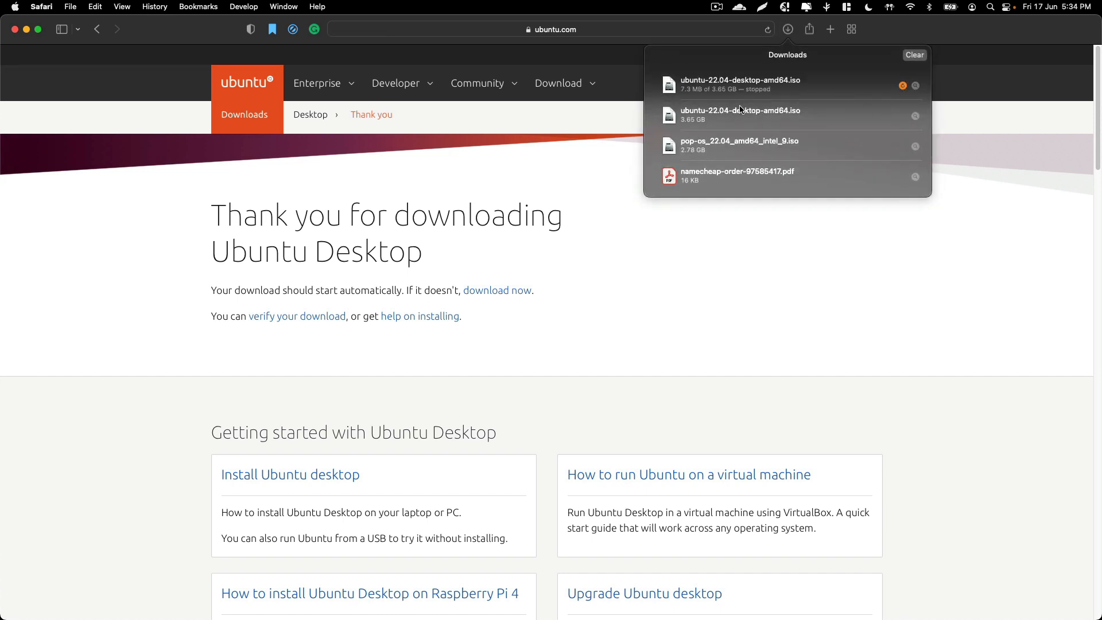
left_click(916, 55)
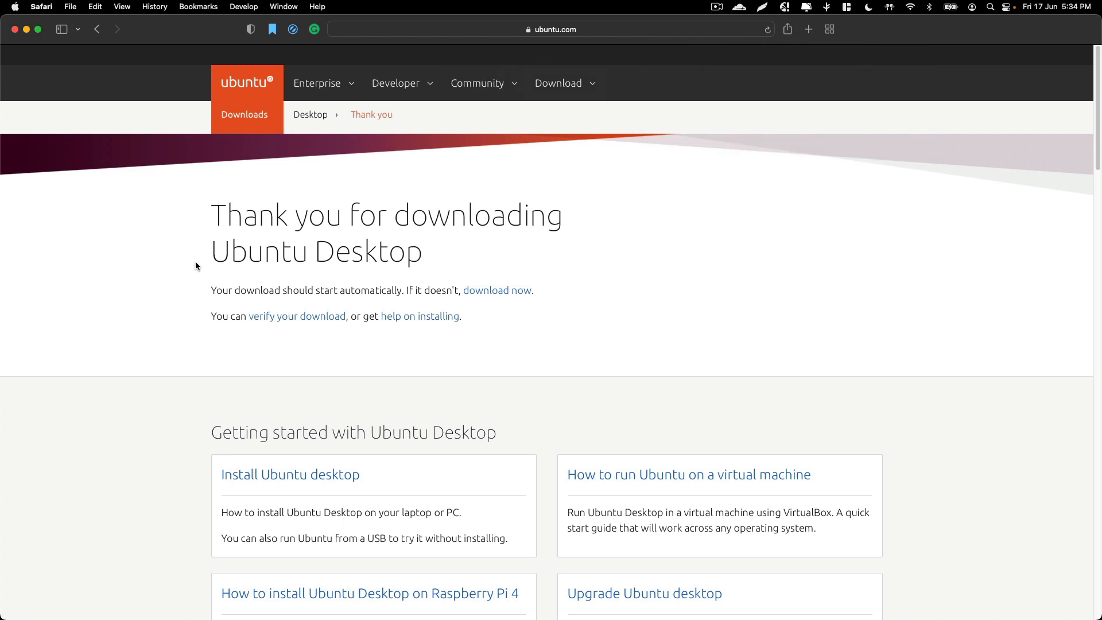
Switch to VirtualBox from the Dock
mouse_move(12, 327)
left_click_drag(295, 206, 356, 265)
left_click(362, 271)
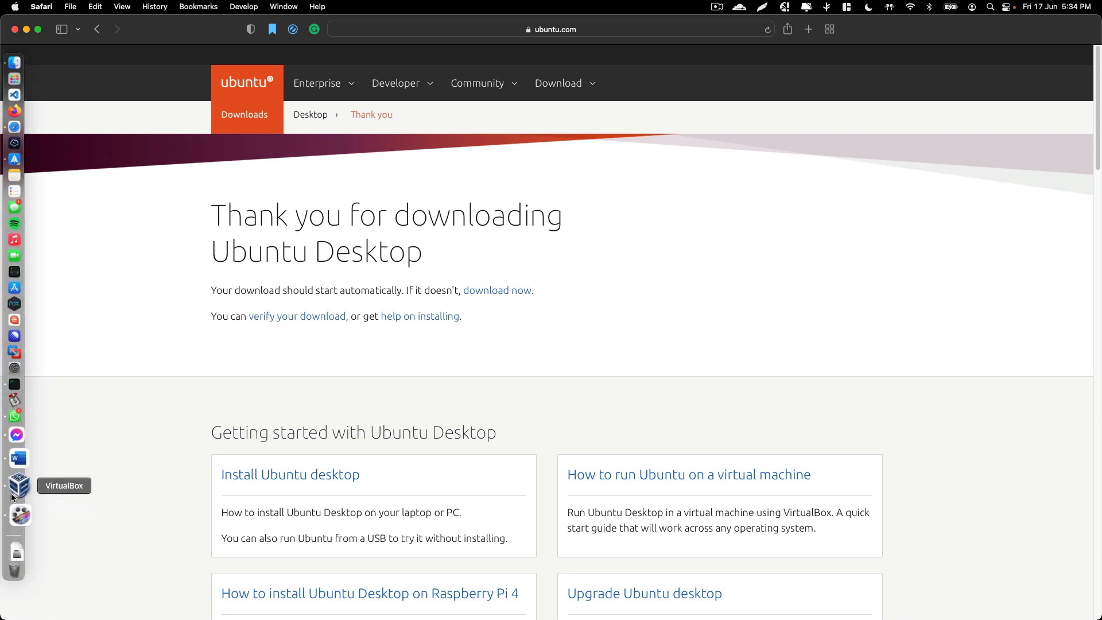
left_click(18, 486)
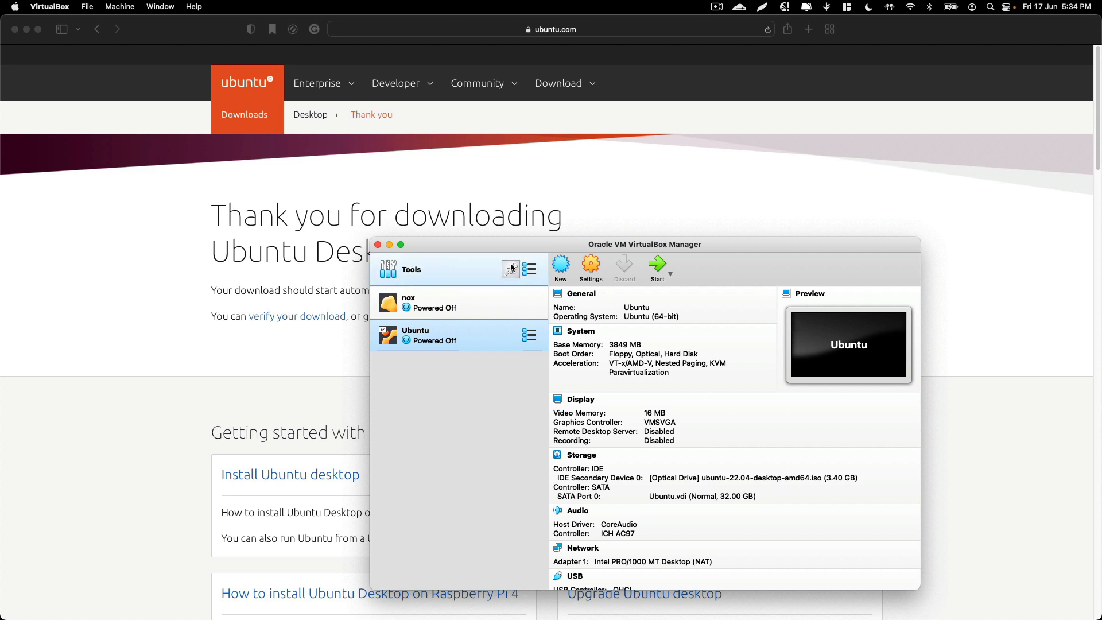
Start creating a new virtual machine and name it Ubuntu
left_click(570, 263)
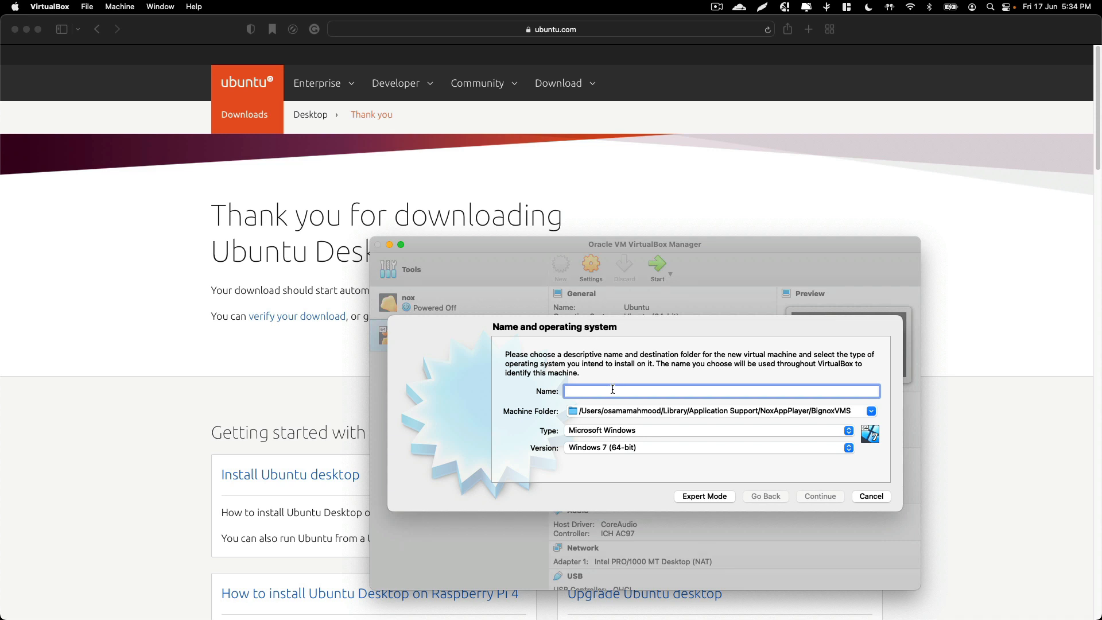
type("Un")
type("buntu")
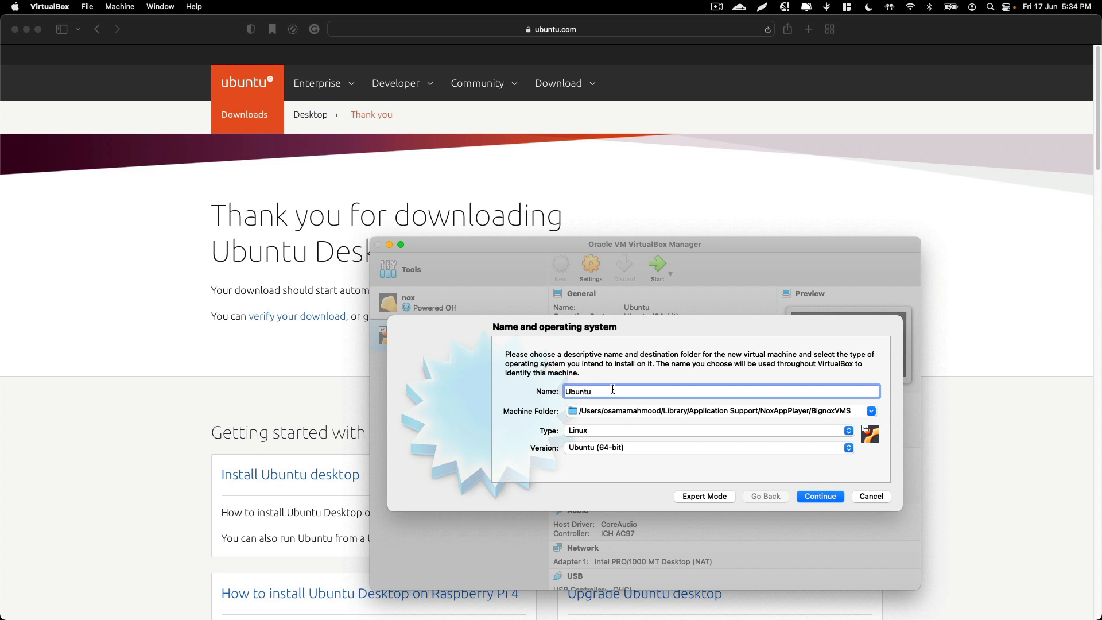
key("Tab")
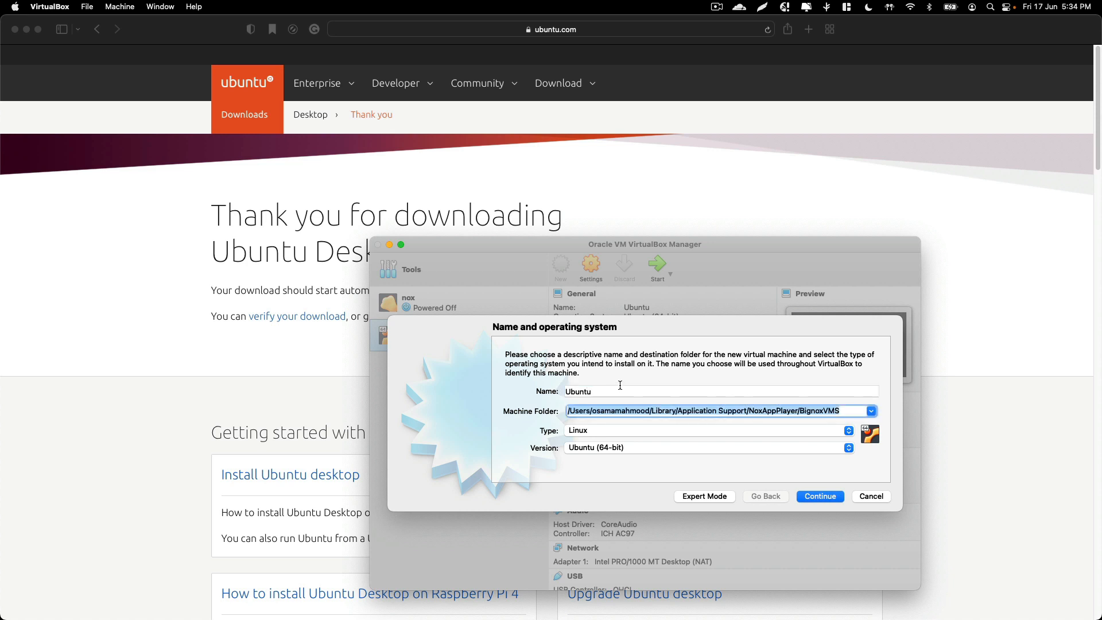
Set the machine folder to a new folder named VBox in the home directory and continue
left_click(870, 411)
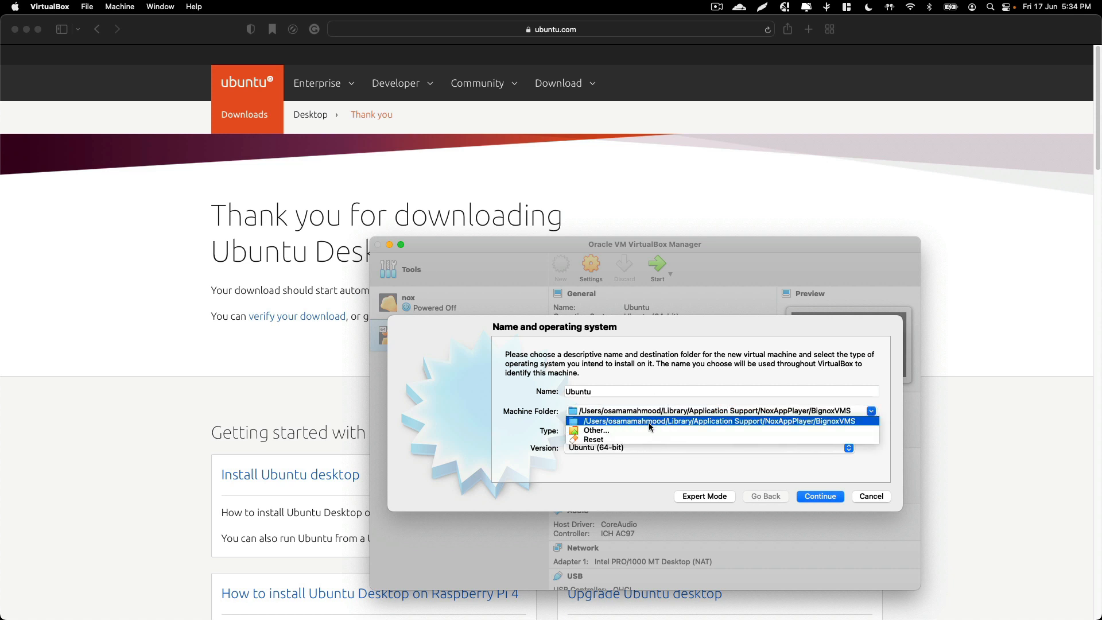
left_click(583, 430)
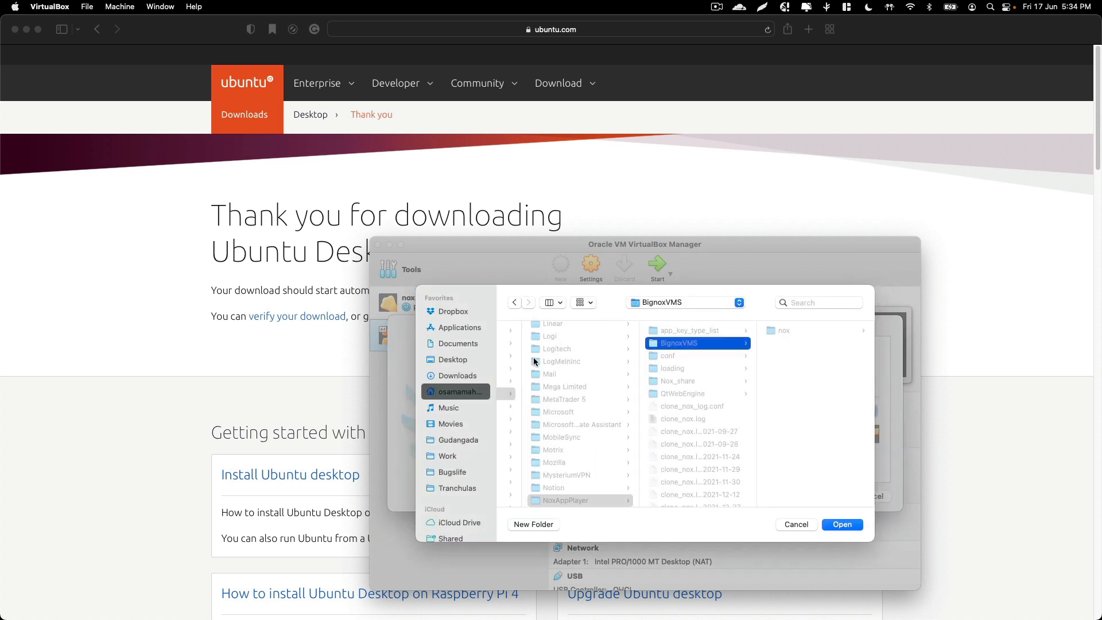
left_click(458, 392)
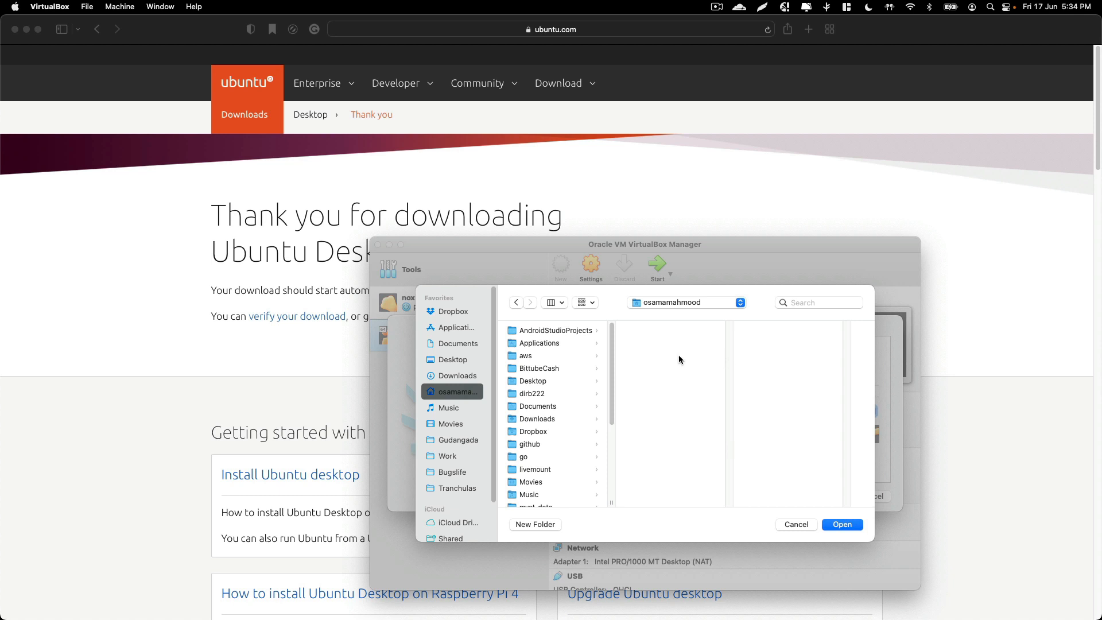
left_click(543, 525)
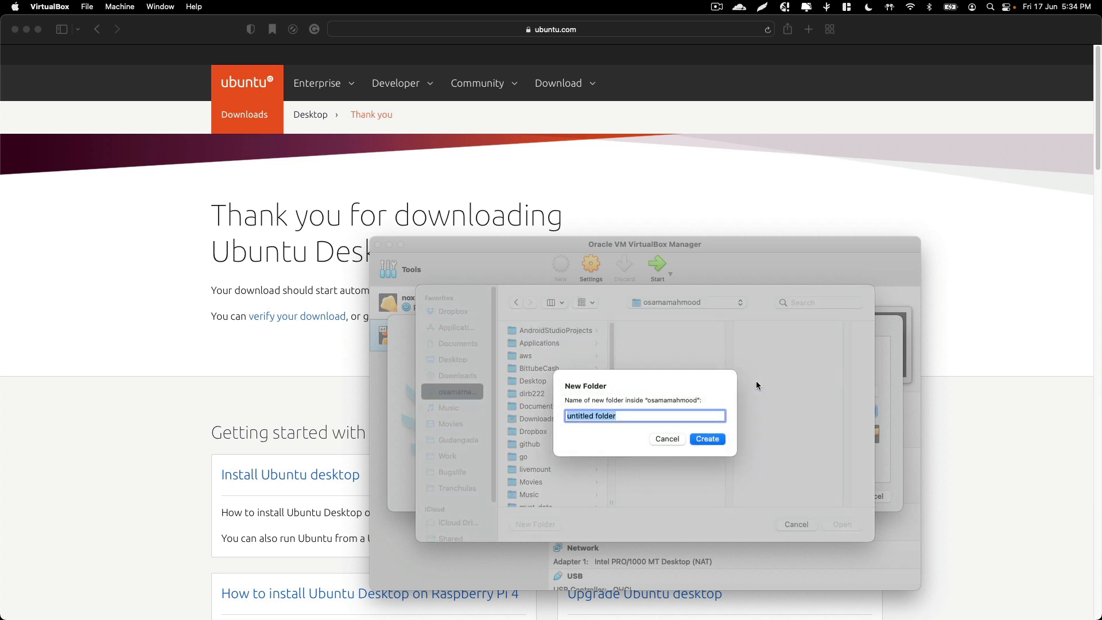
type("VBox")
key("Return")
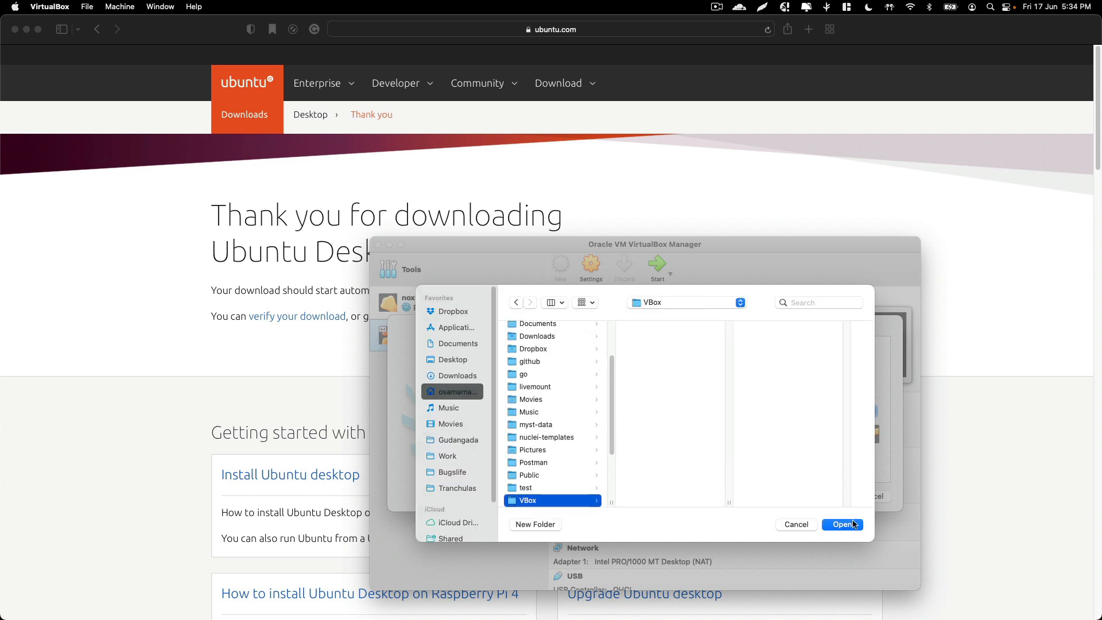
left_click(853, 524)
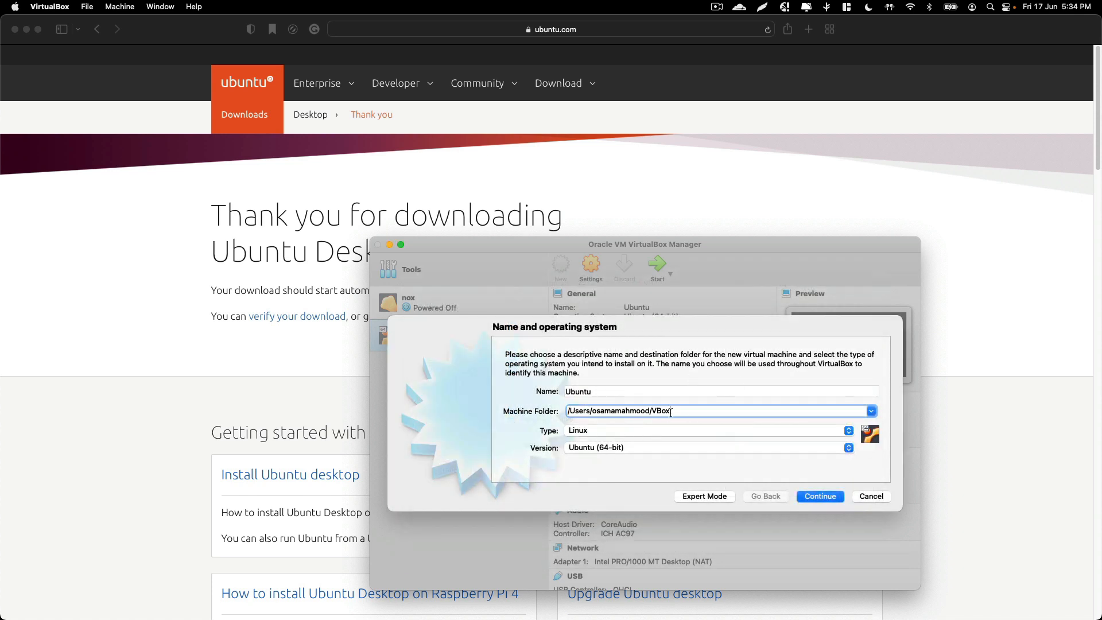
left_click_drag(670, 411, 372, 416)
left_click_drag(723, 409, 371, 402)
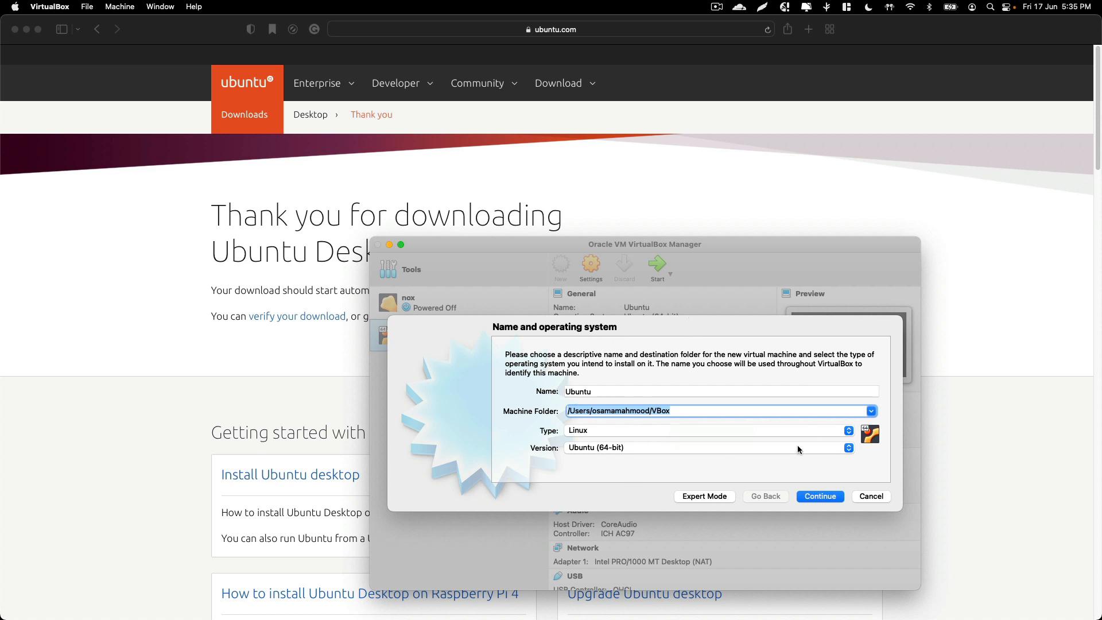
left_click(834, 499)
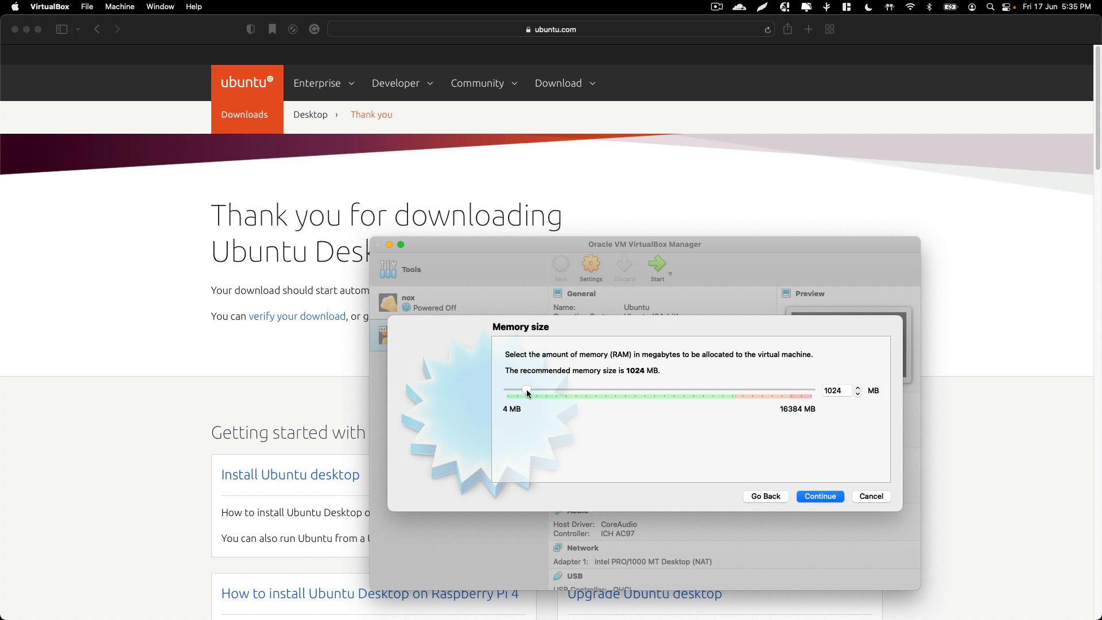
Set the memory to about 4096 MB and choose to create a virtual hard disk now
left_click_drag(532, 390, 584, 391)
left_click(828, 497)
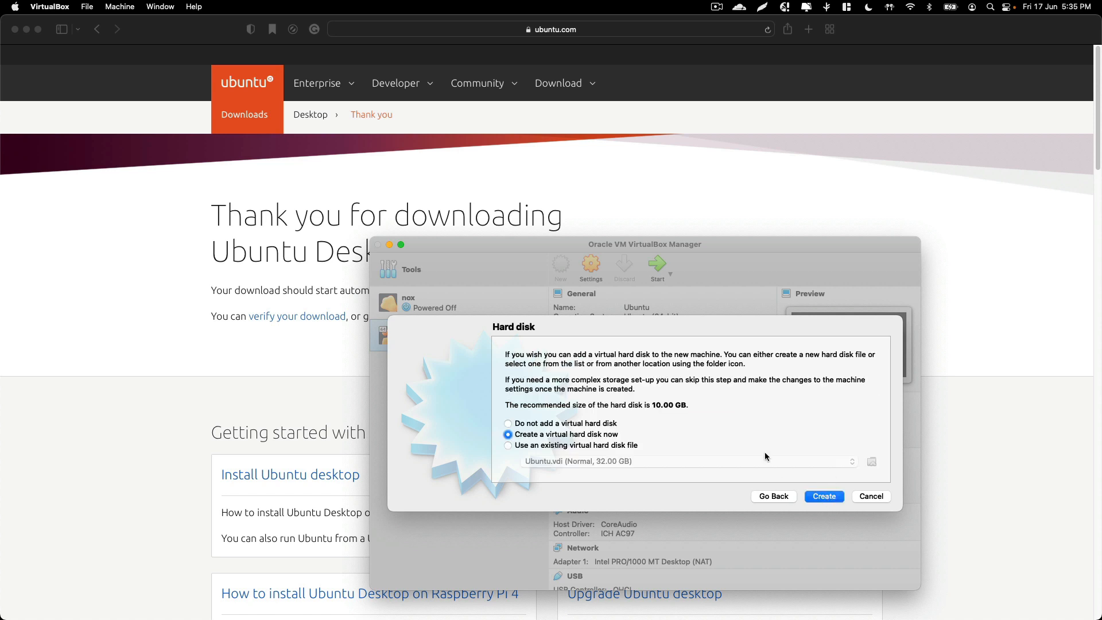
left_click(820, 498)
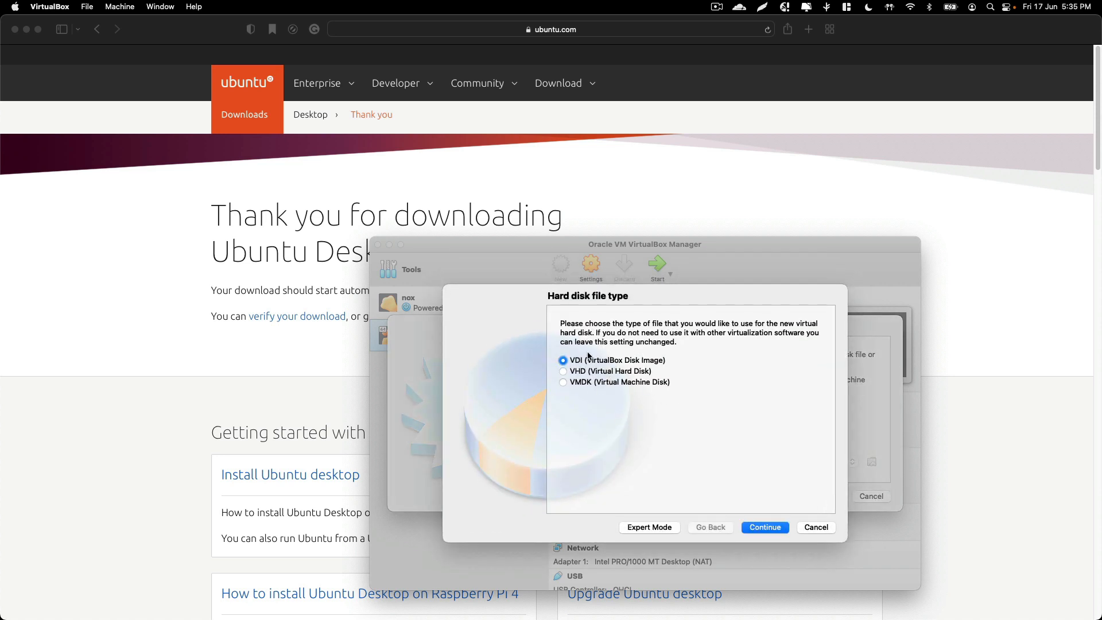
Create a dynamically allocated VDI virtual disk of 30 GB
left_click(766, 529)
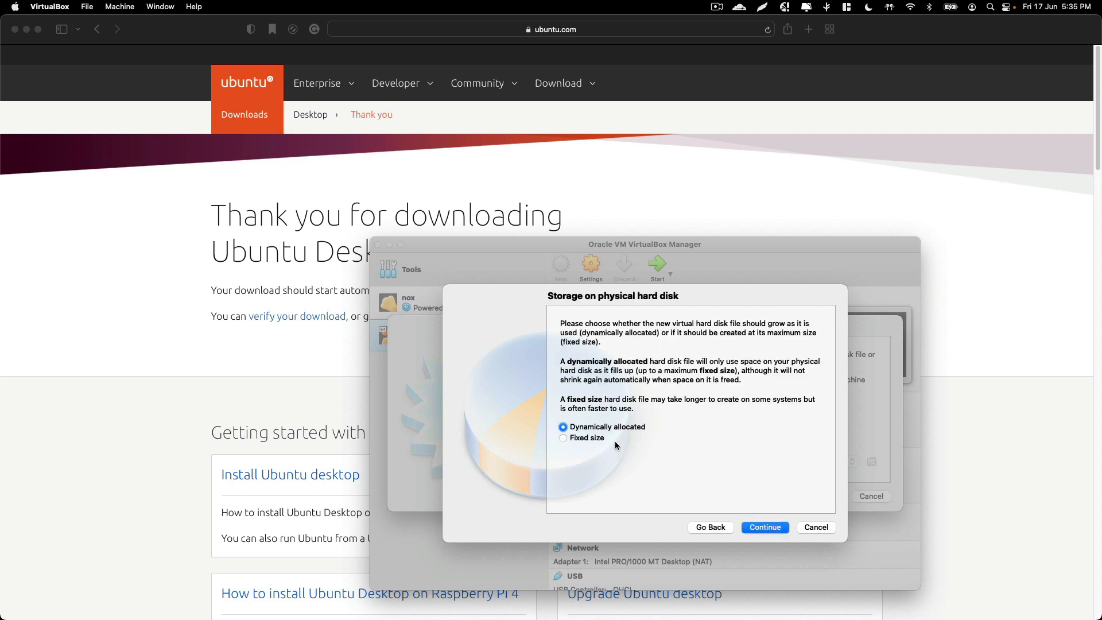
left_click(772, 531)
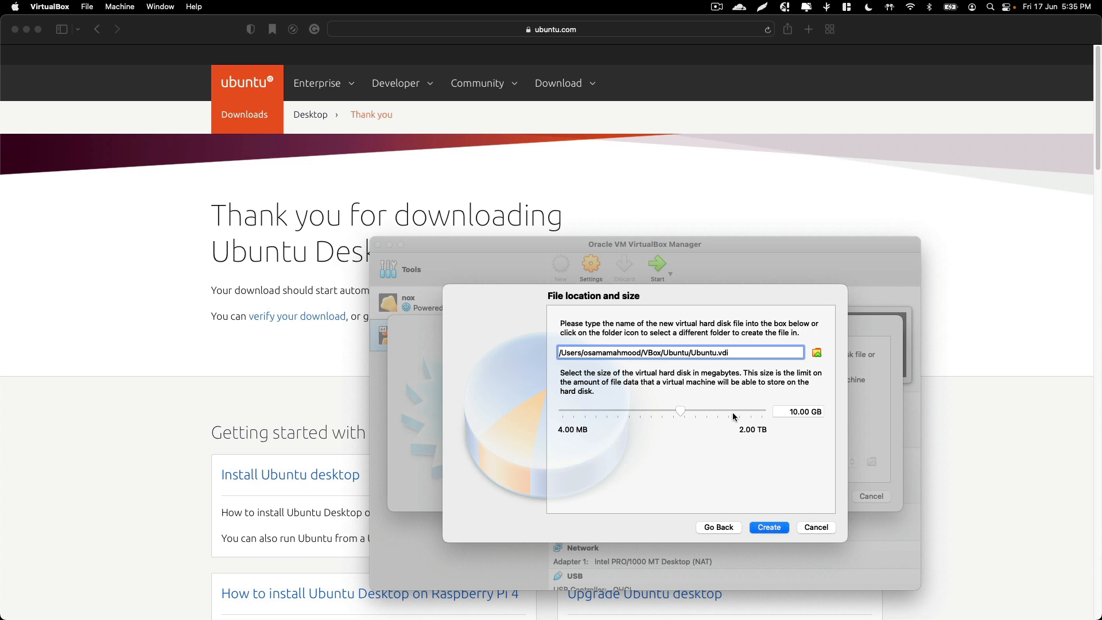
left_click_drag(799, 412, 763, 409)
type("32")
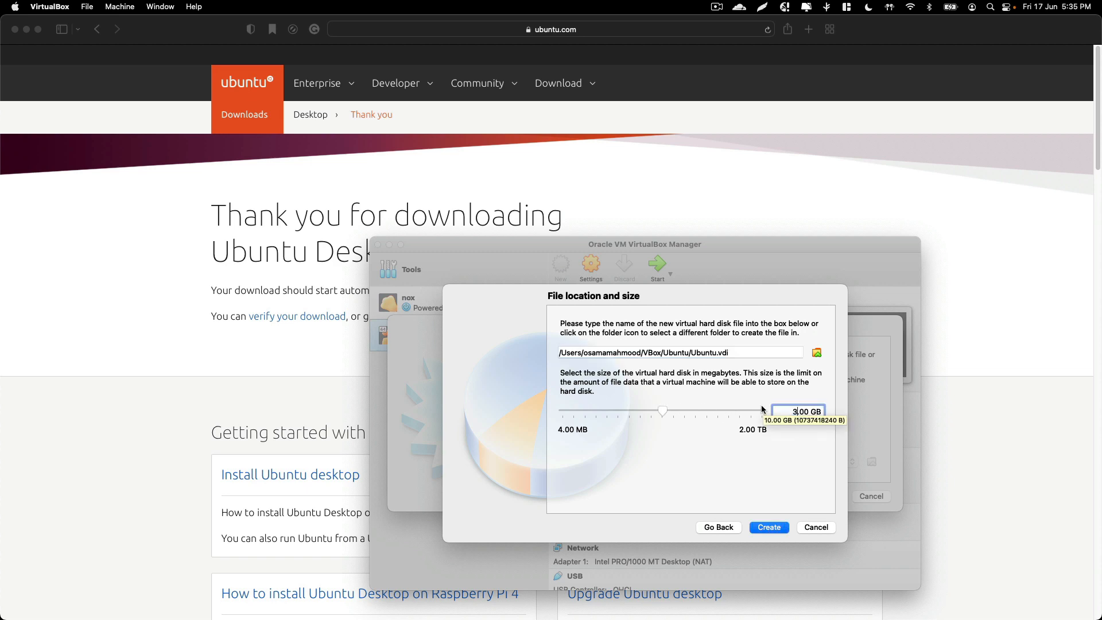
key("Return")
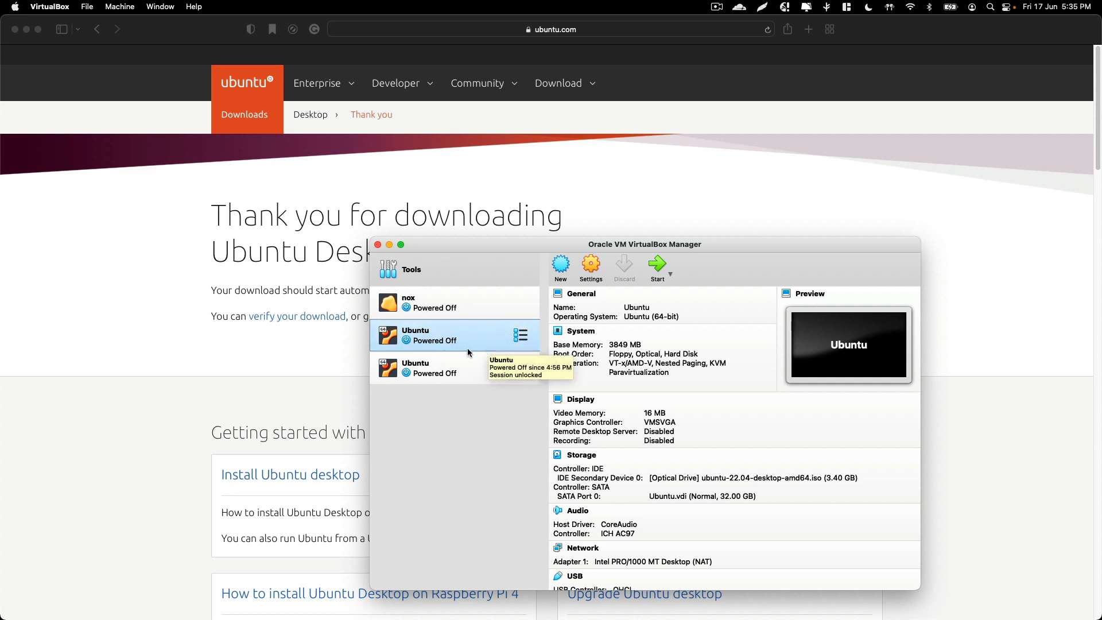
Open the new Ubuntu VM's storage settings and enable Live CD/DVD on the empty optical drive
left_click(489, 360)
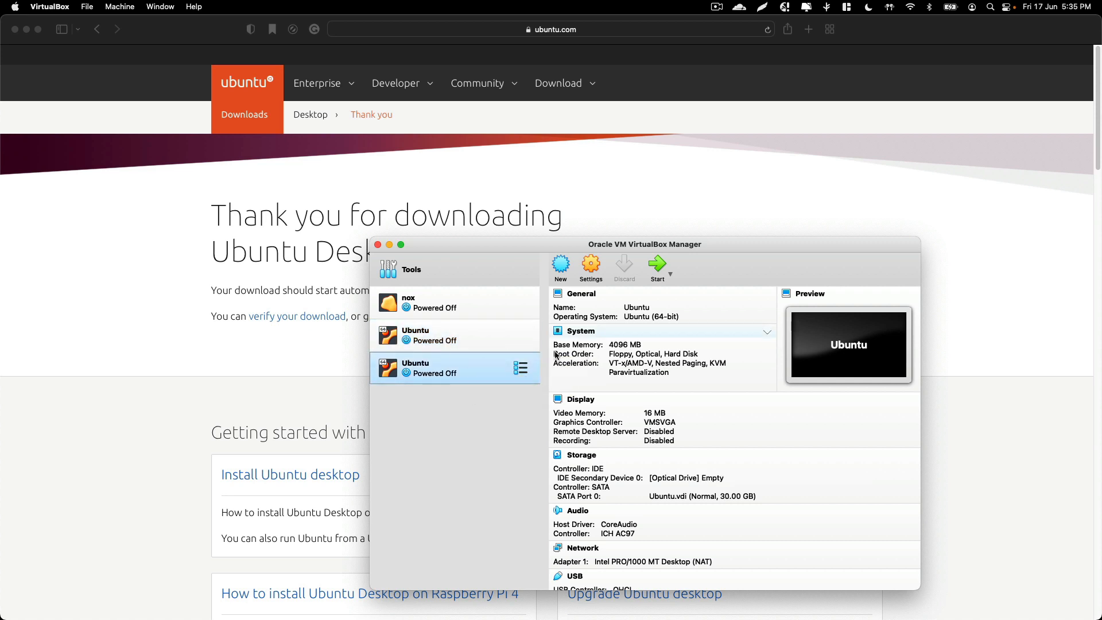
left_click(593, 269)
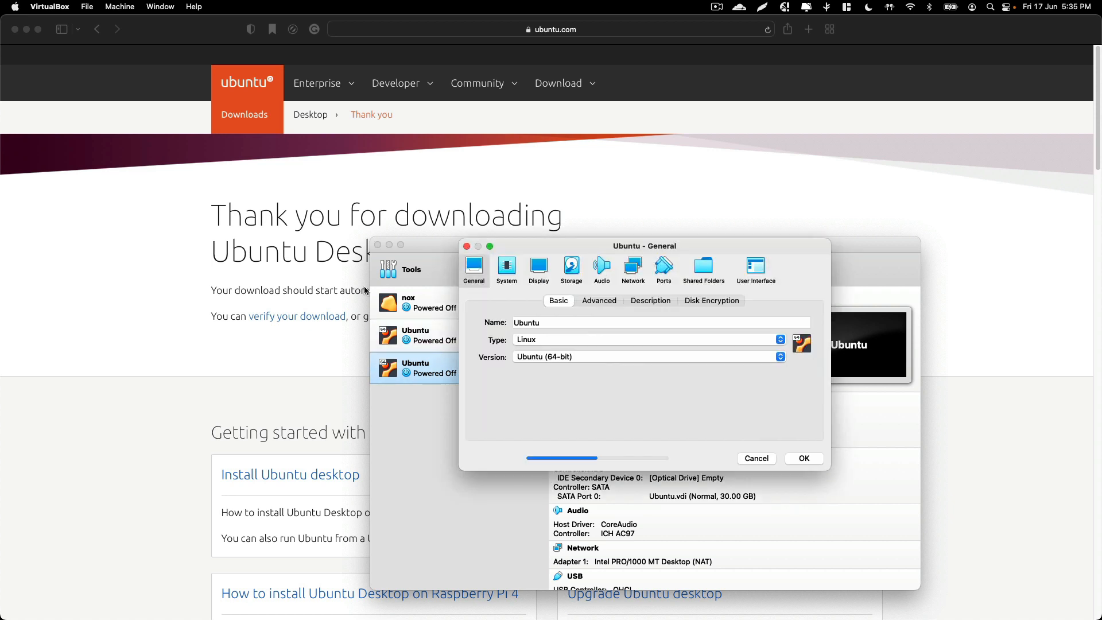
left_click(564, 267)
left_click(549, 335)
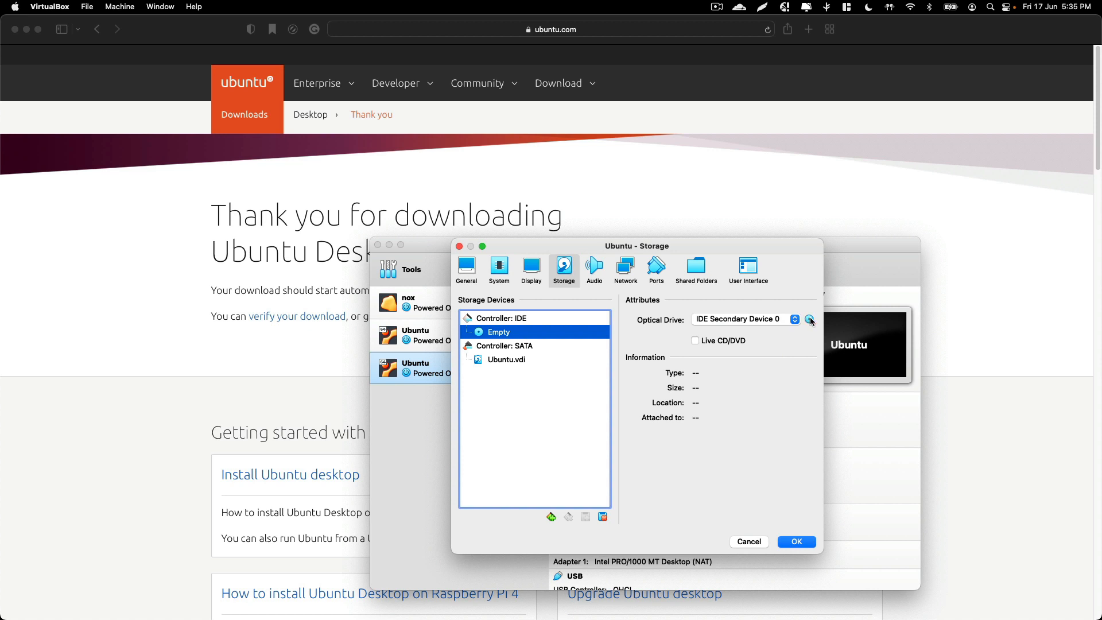
left_click(703, 343)
Attach ubuntu-22.04-desktop-amd64.iso from Downloads to the optical drive and save the storage settings
left_click(809, 320)
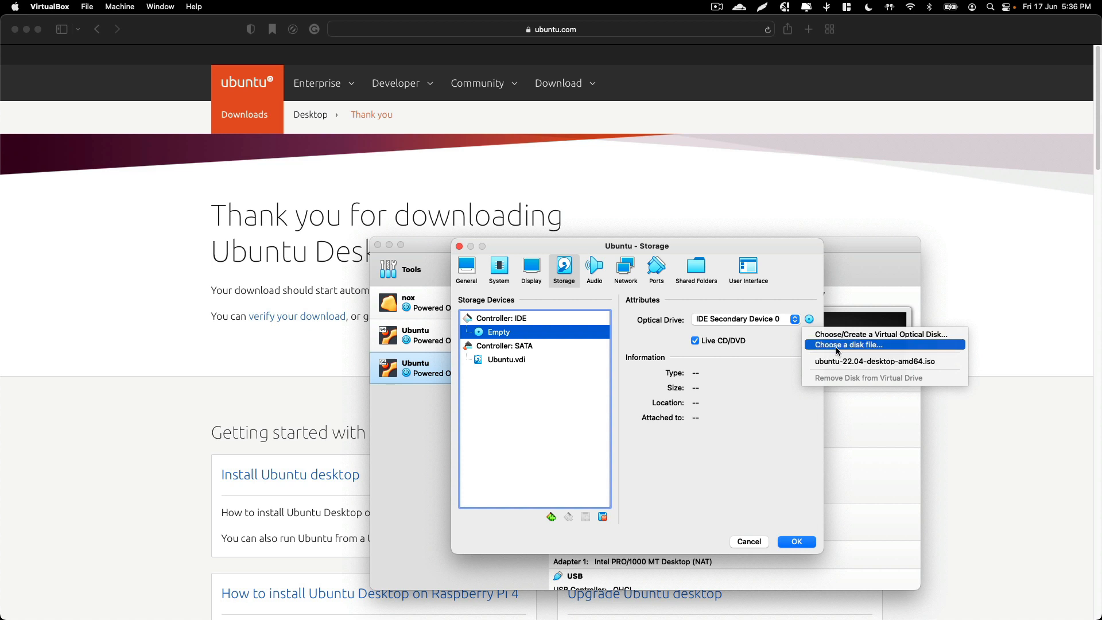
left_click(855, 346)
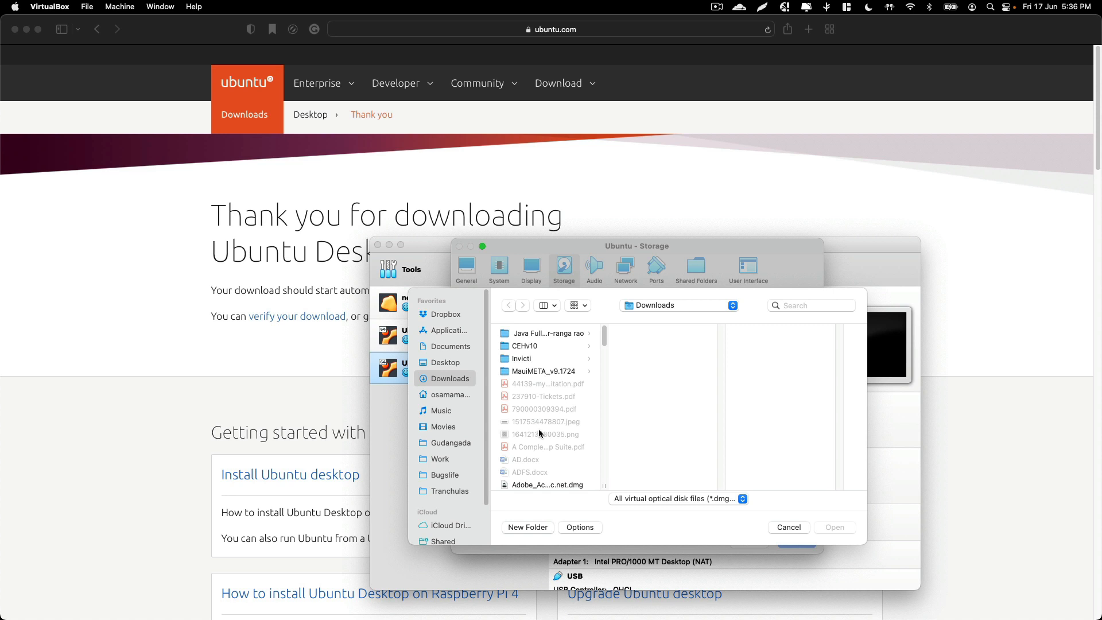
left_click(540, 358)
left_click(549, 374)
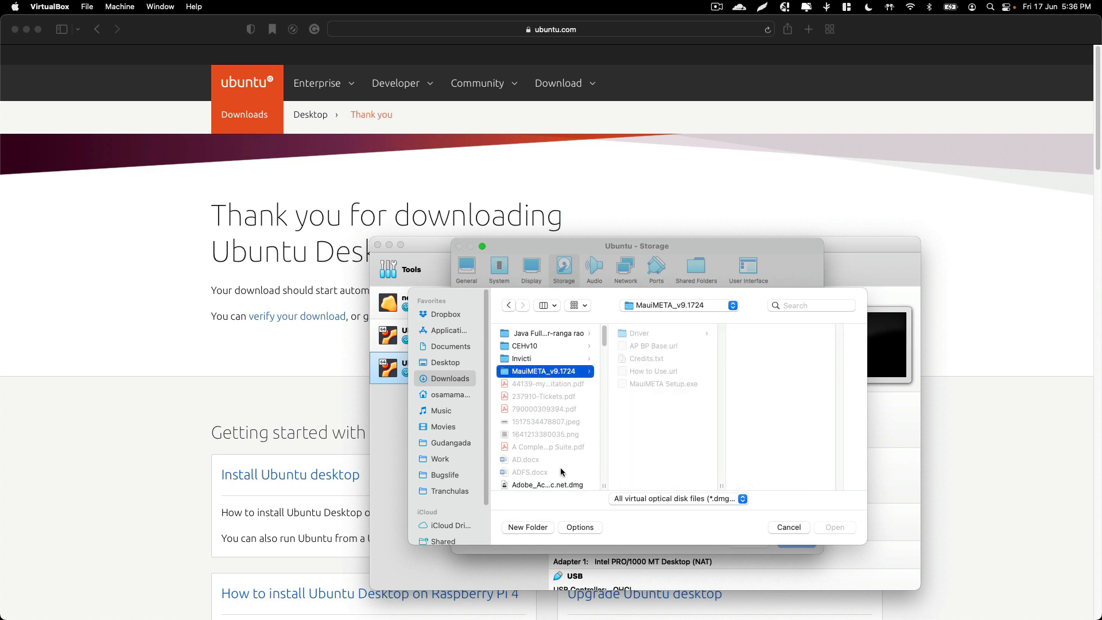
scroll(560, 468, "down", 4)
left_click(547, 458)
key("u")
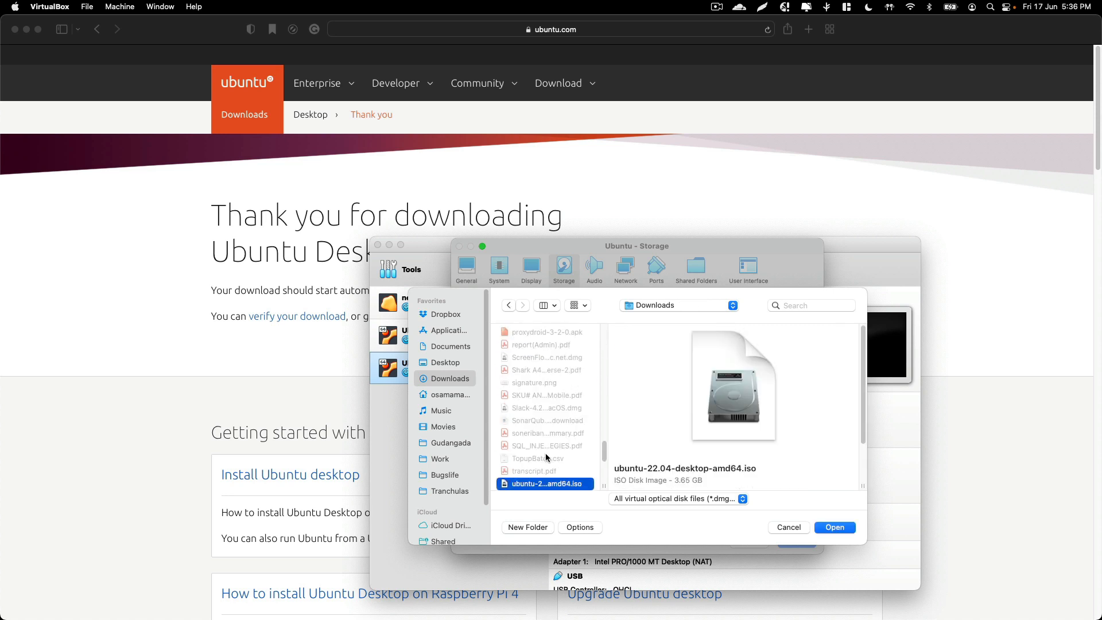
left_click(824, 529)
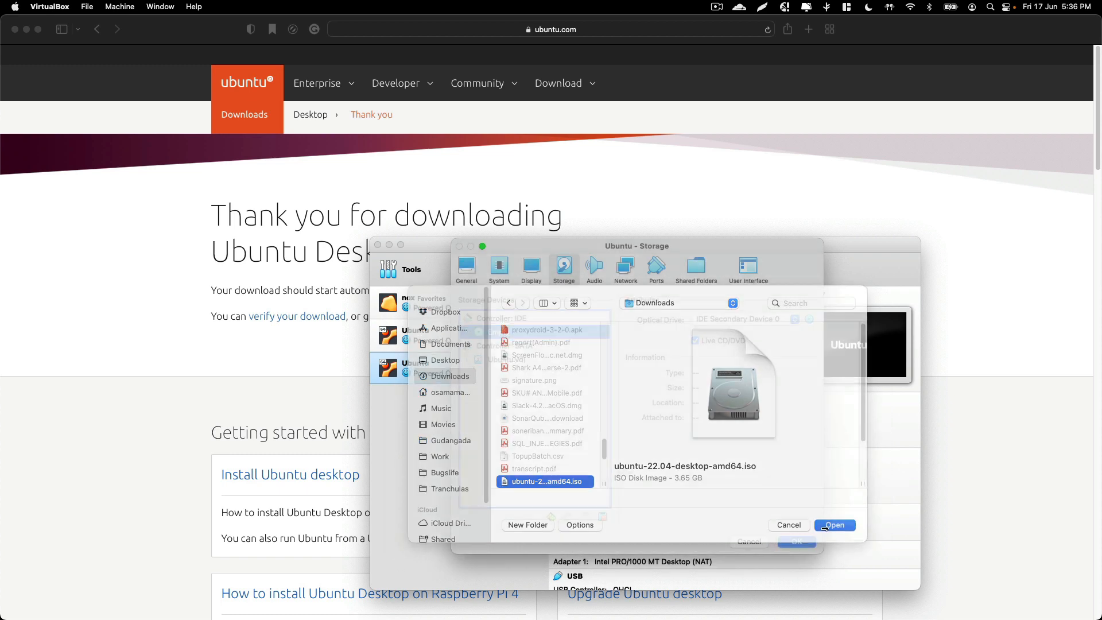
left_click(804, 541)
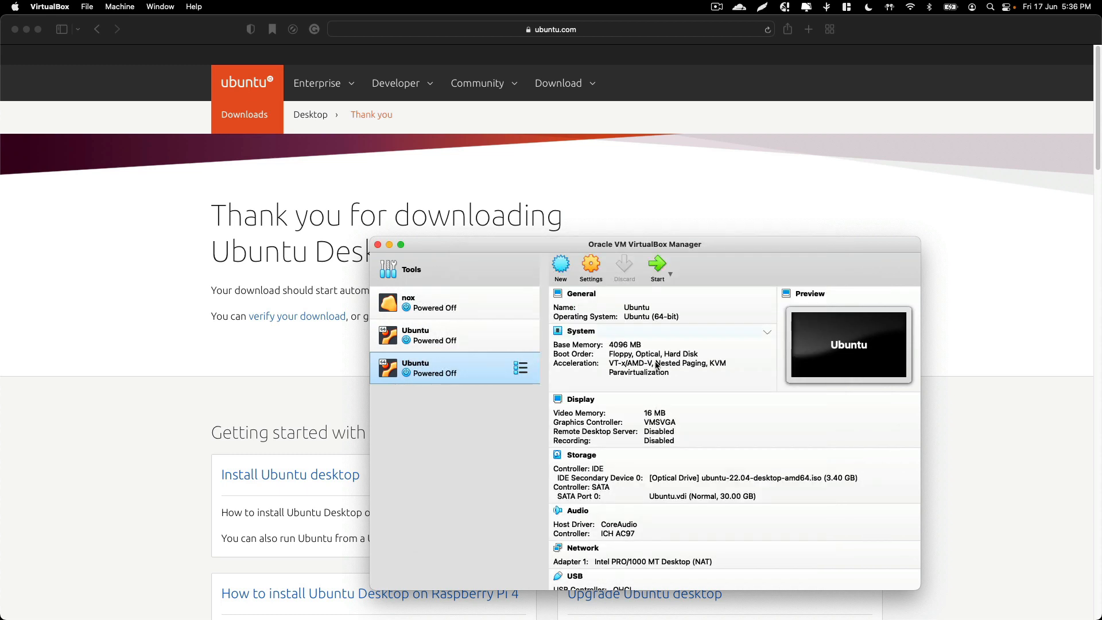
Start the Ubuntu VM and capture the mouse into it, turning off the capture message
left_click(656, 265)
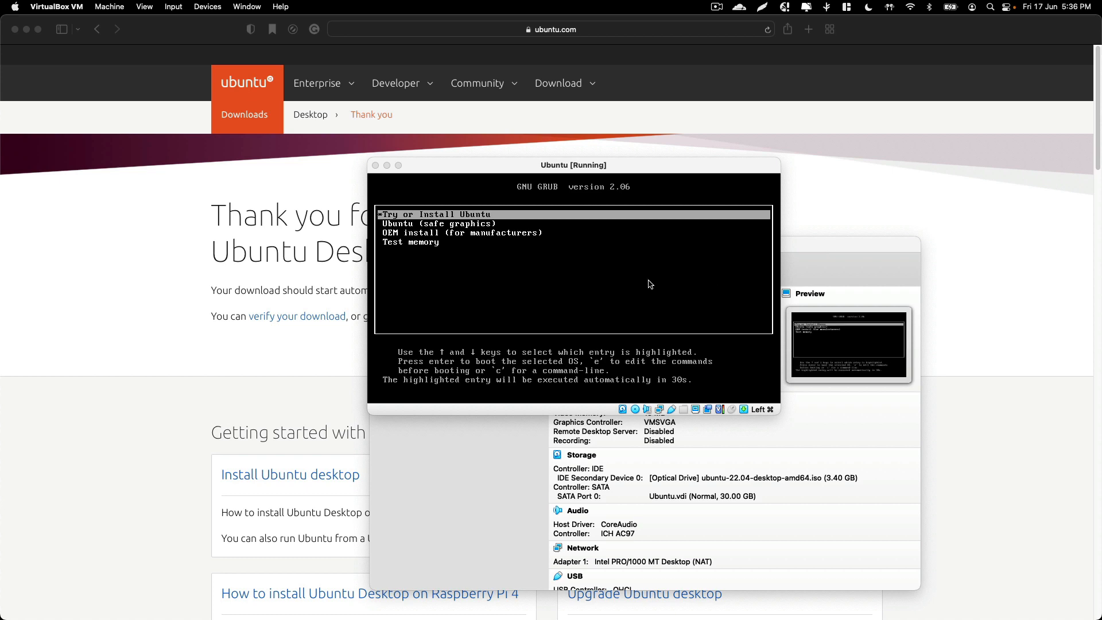
left_click(670, 282)
left_click(553, 348)
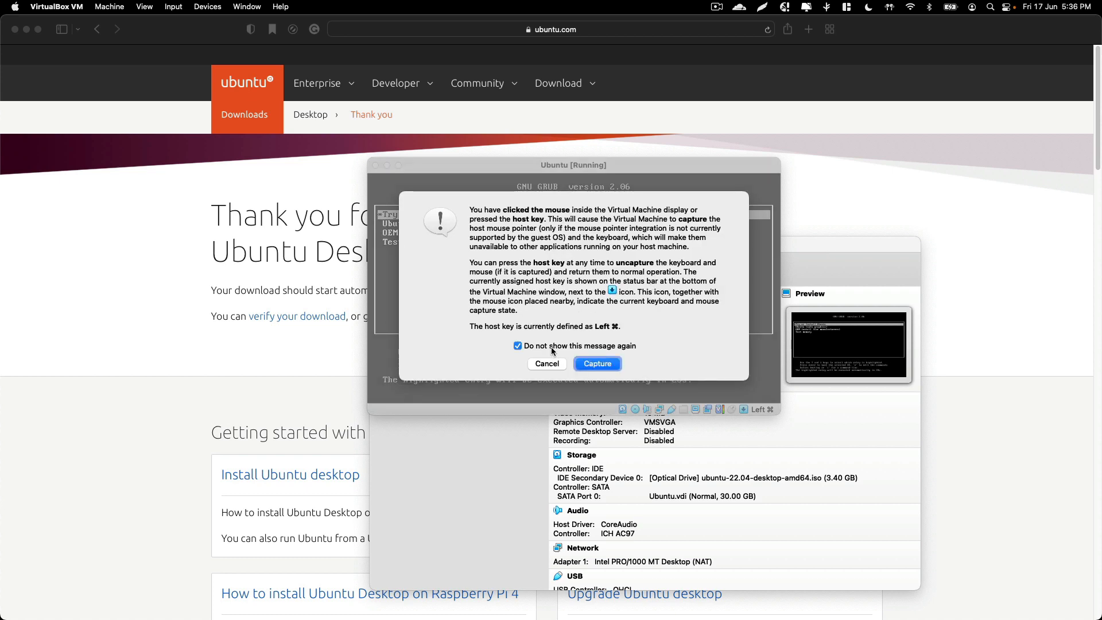
left_click(601, 367)
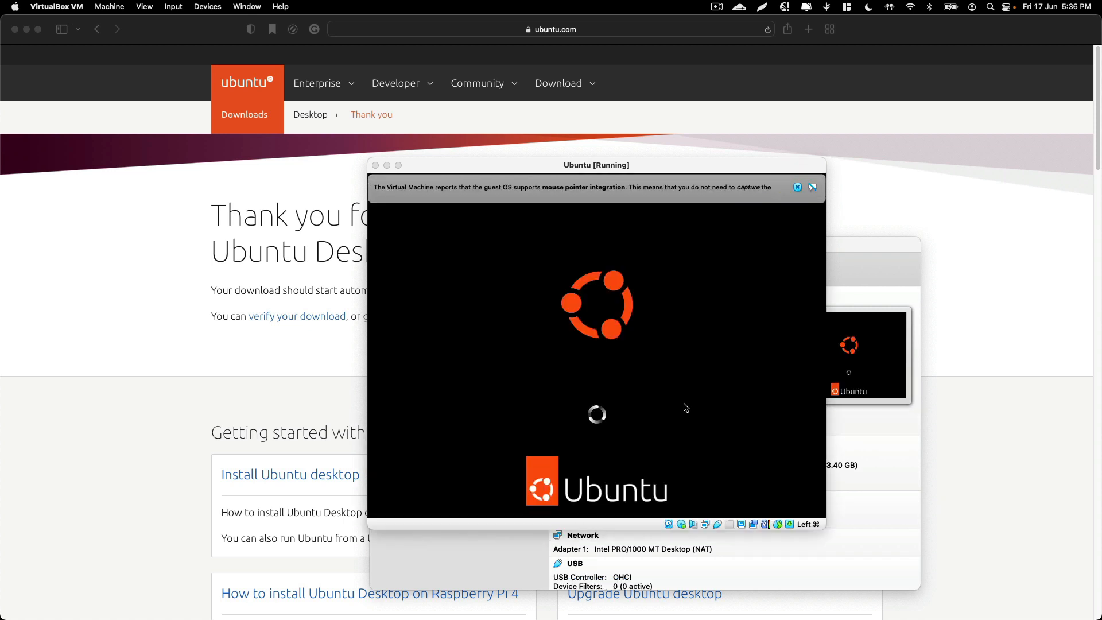
Dismiss the mouse pointer integration notice and move the VM window higher on screen
left_click(798, 187)
left_click_drag(727, 172, 652, 92)
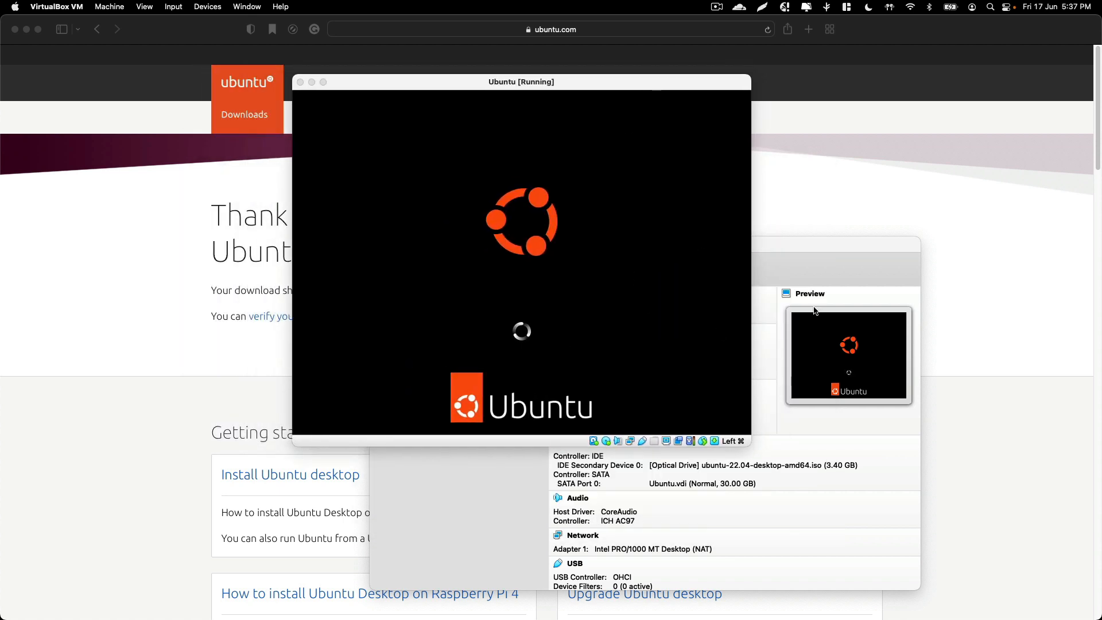
Close the VirtualBox Manager window, leaving the VM running
left_click(798, 244)
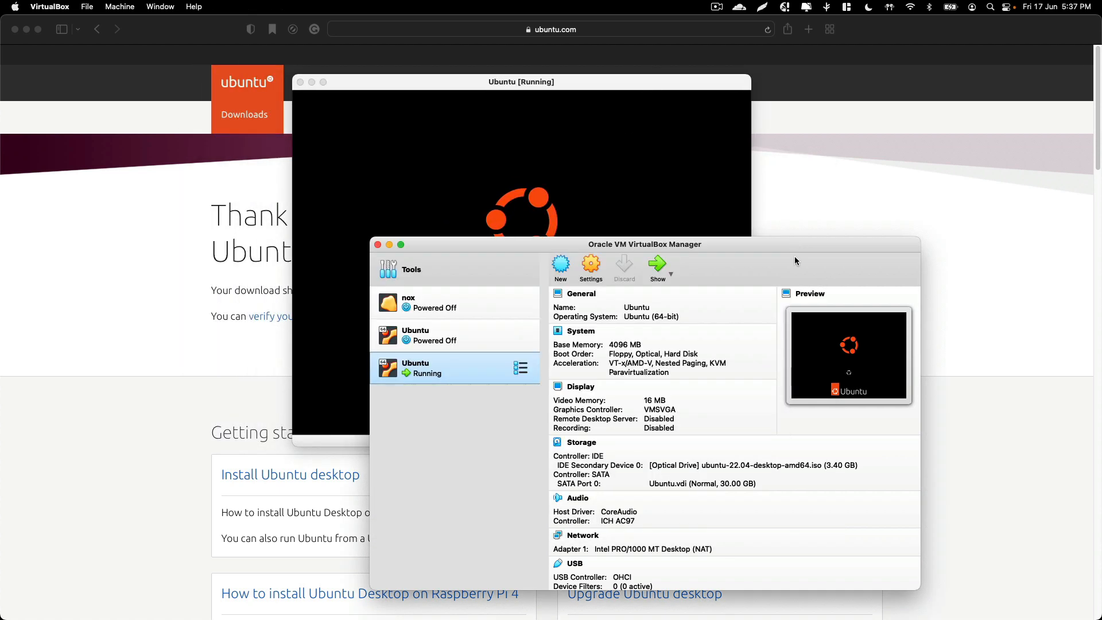
left_click(380, 245)
left_click(400, 251)
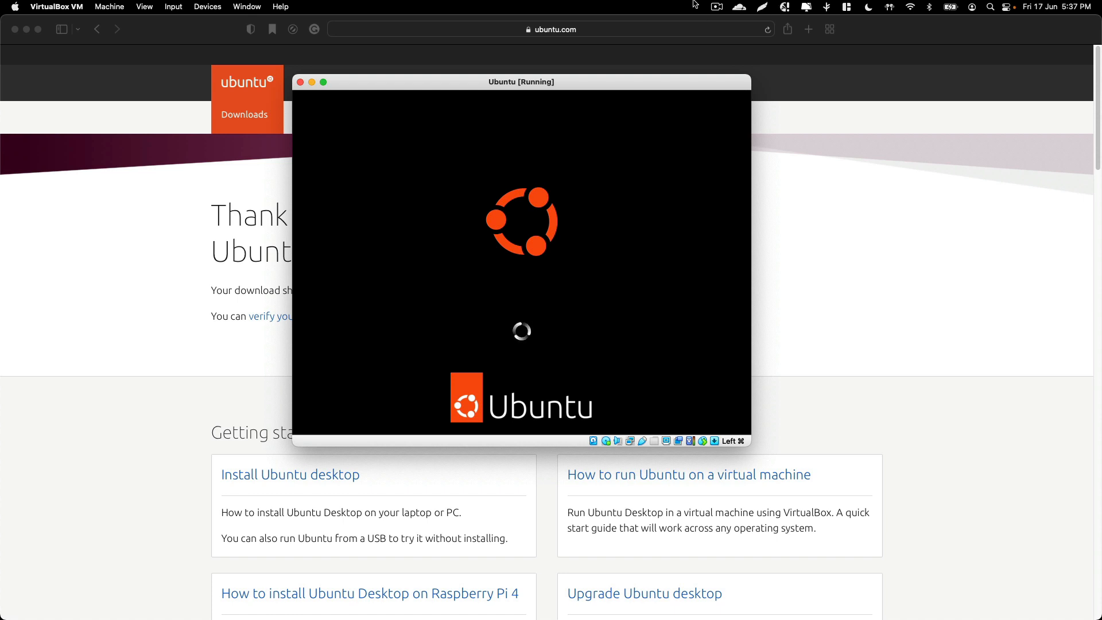
left_click(715, 6)
left_click(718, 50)
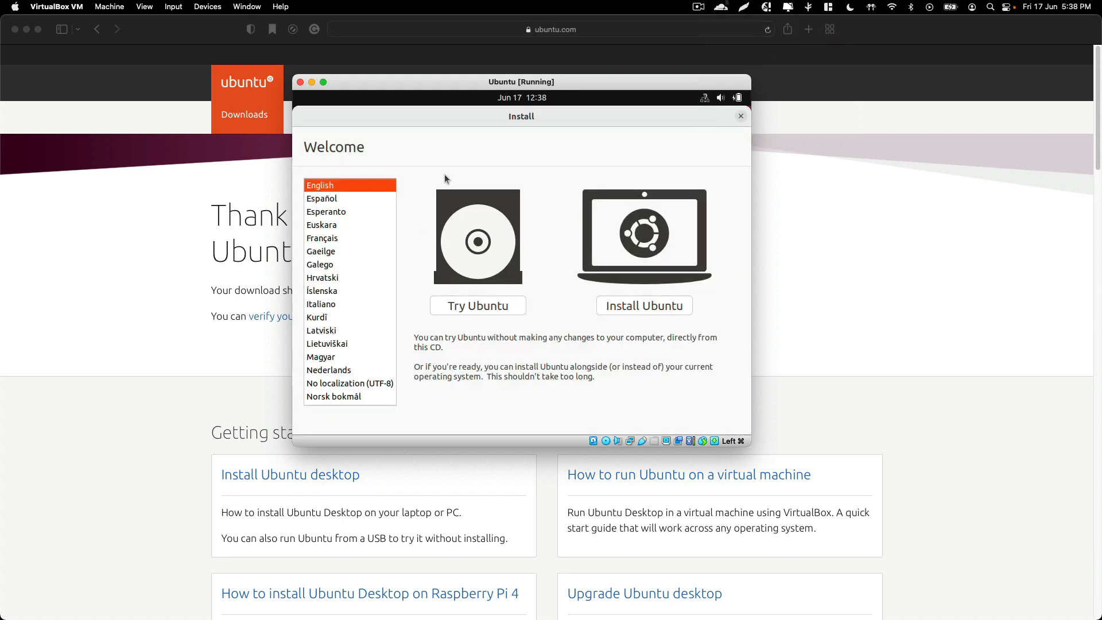
Choose Install Ubuntu in English and enlarge the VM window for the installer
mouse_move(573, 136)
left_mouse_down()
mouse_move(563, 147)
mouse_move(554, 113)
mouse_move(589, 121)
left_mouse_up()
left_click(626, 306)
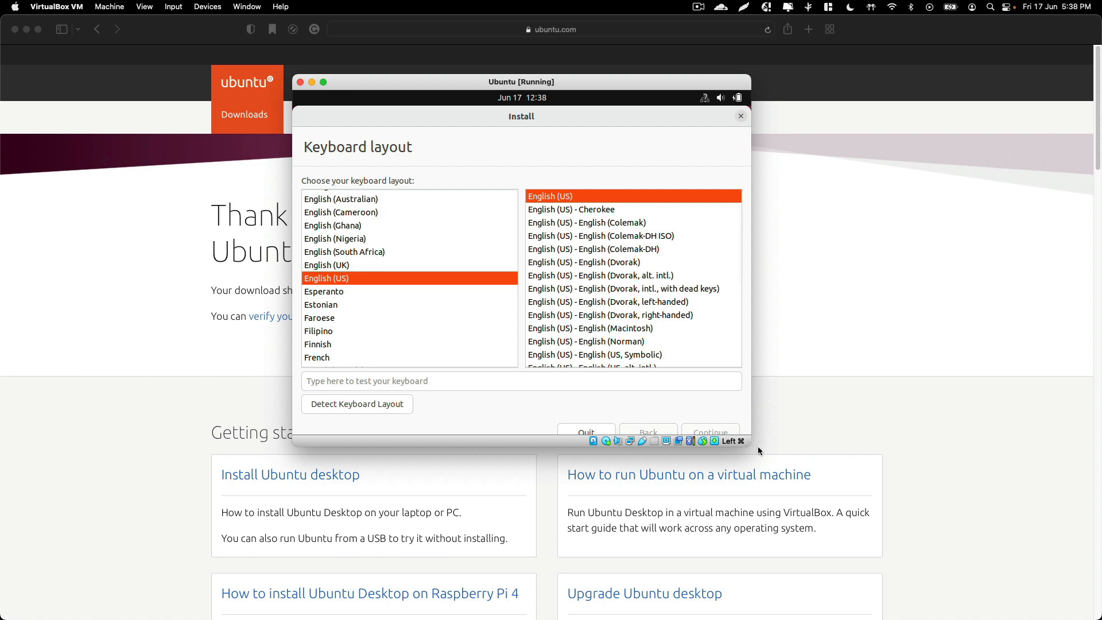
left_click_drag(758, 446, 813, 495)
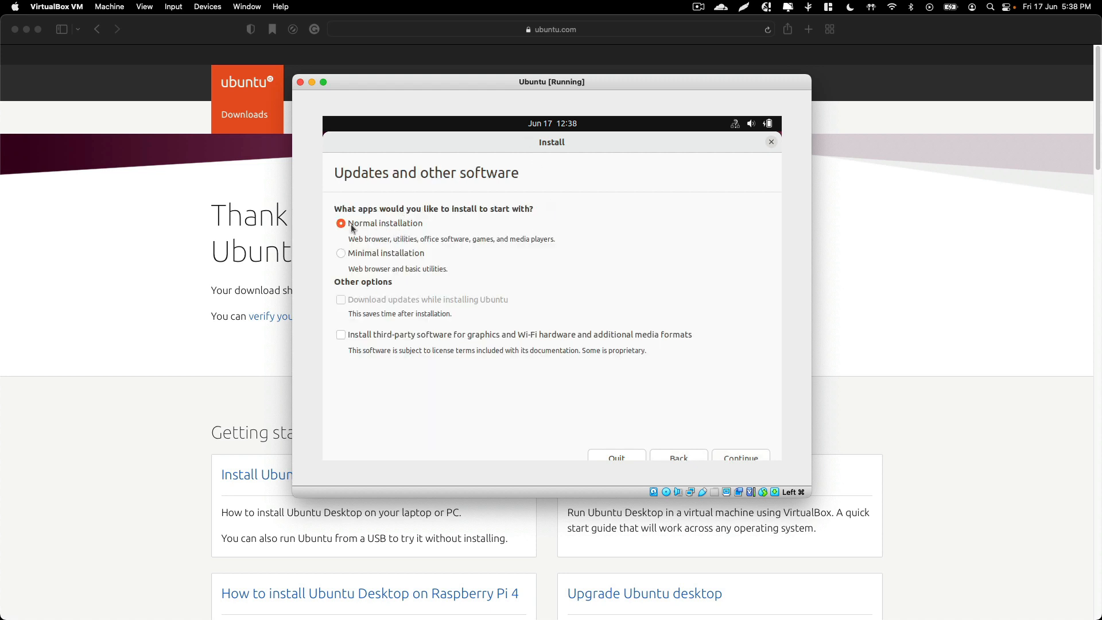
Keep Normal installation on the Updates and other software page and continue to the installation type
left_click(739, 457)
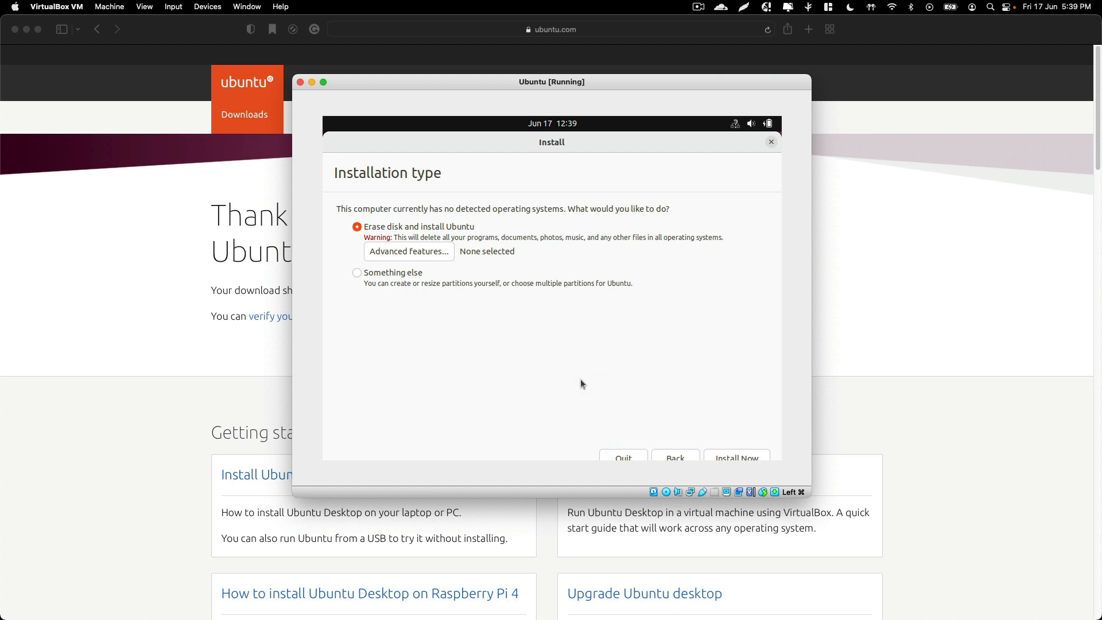
left_click(689, 458)
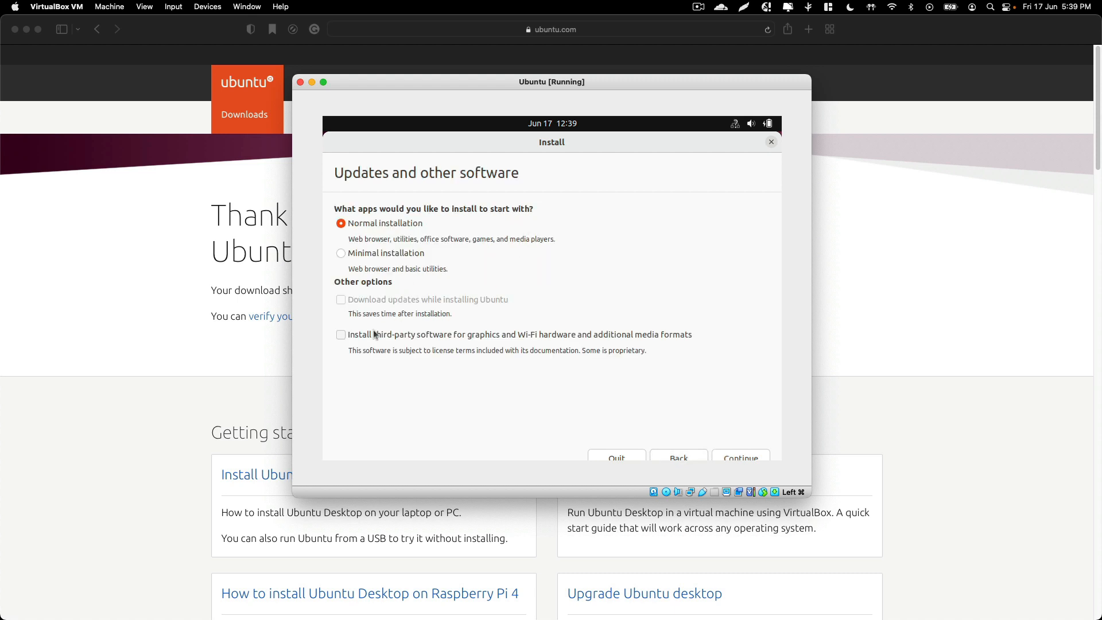
left_click_drag(348, 314, 466, 315)
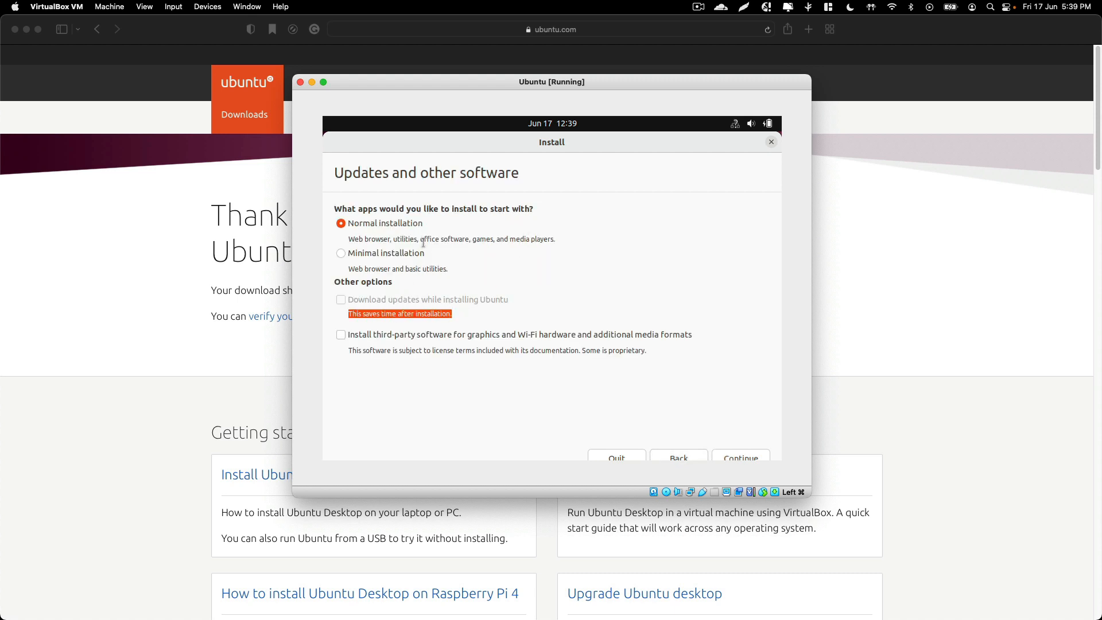
left_click(342, 255)
left_click_drag(392, 269, 493, 268)
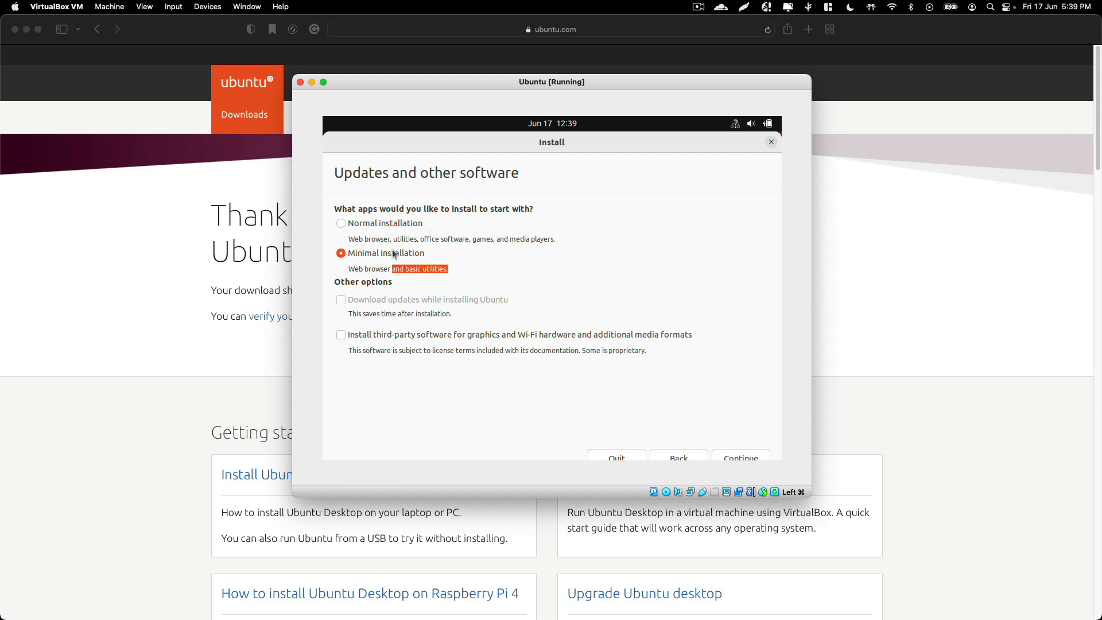
left_click(342, 224)
left_click(739, 457)
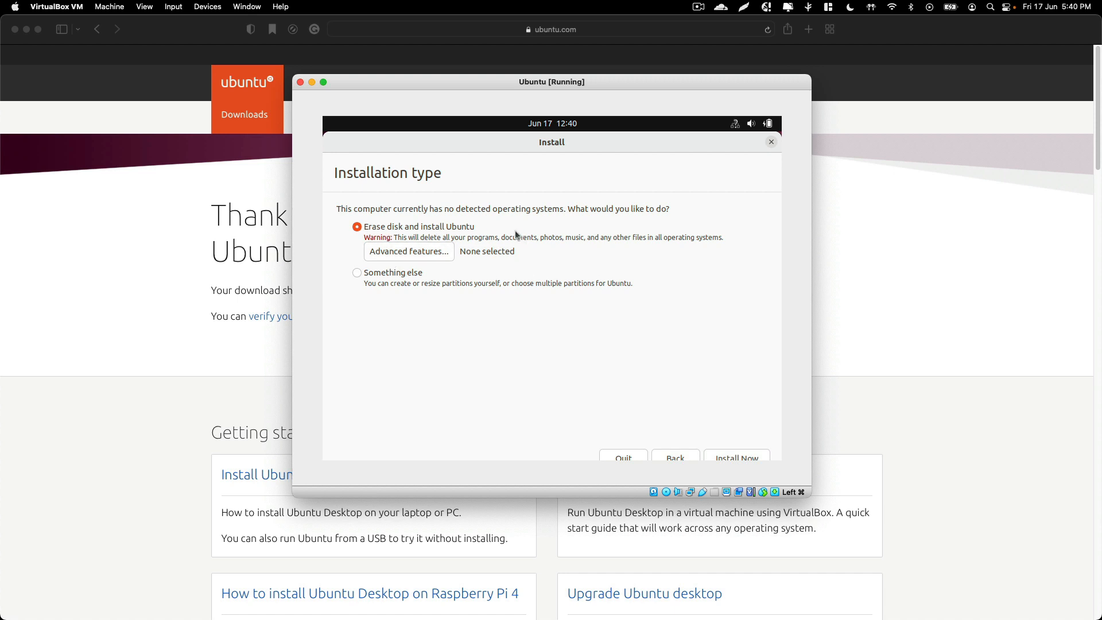
Choose Something else and create a new empty partition table on /dev/sda
left_click(376, 277)
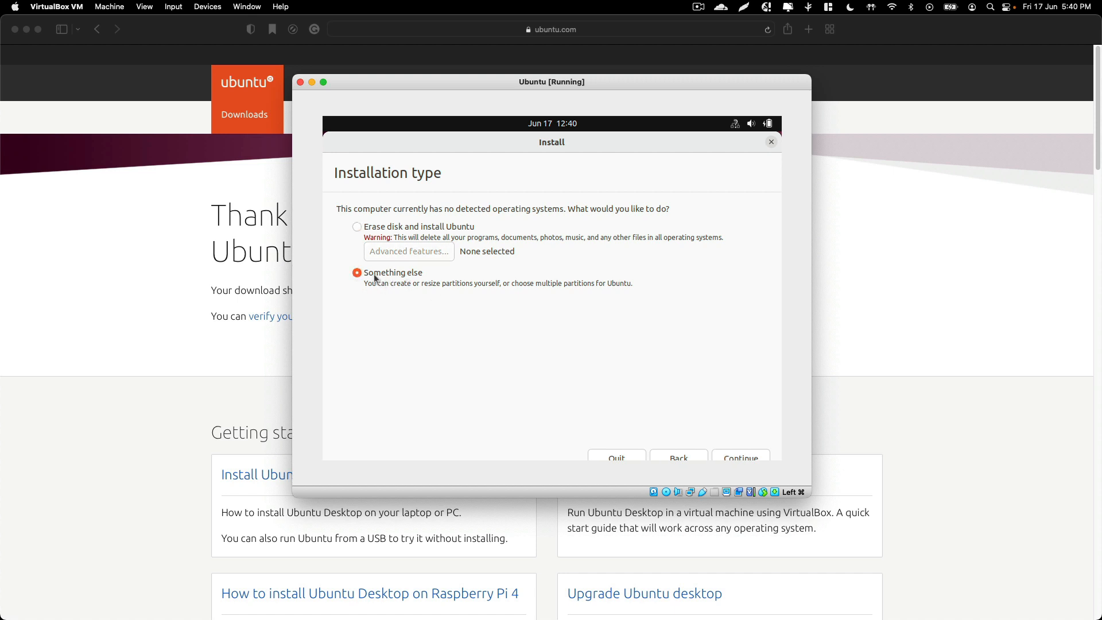
left_click(727, 452)
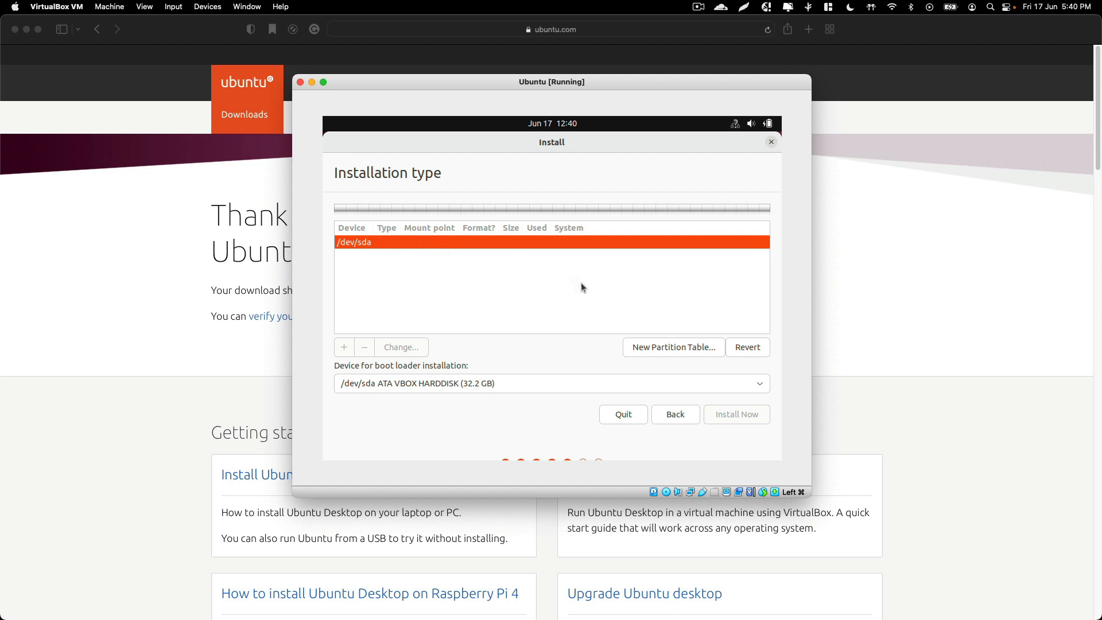
left_click(661, 345)
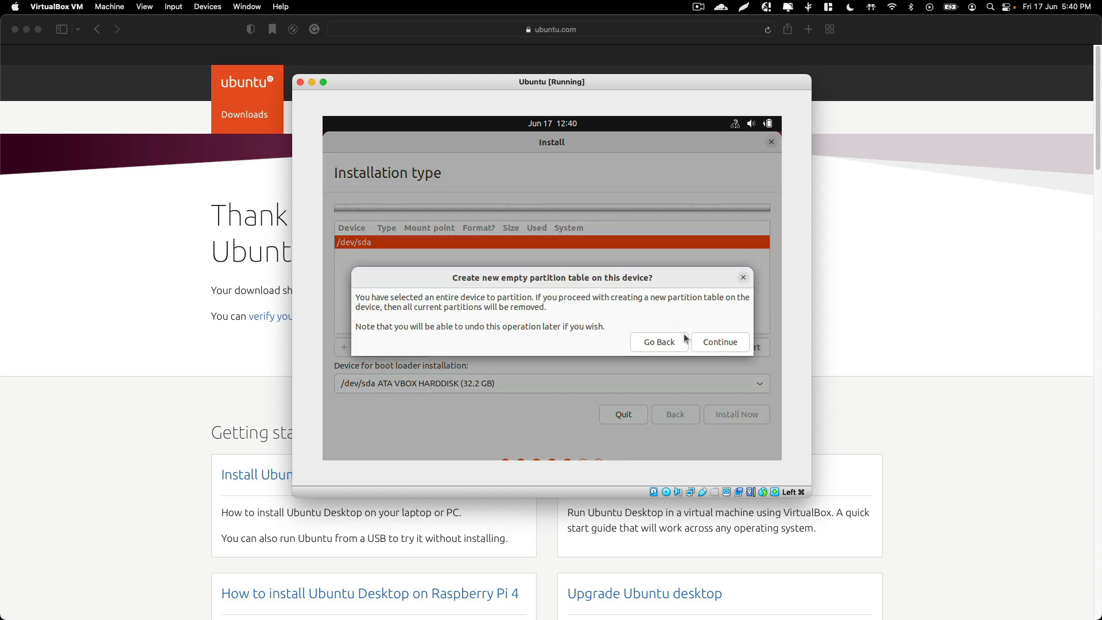
left_click(718, 342)
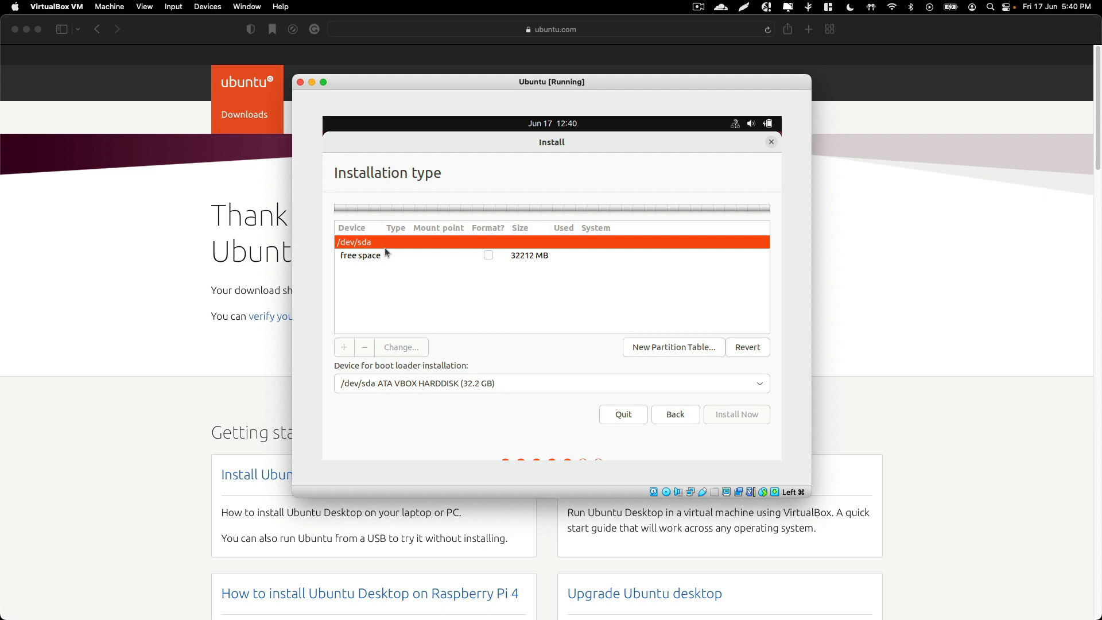
Create a 30000 MB primary Ext4 partition at the beginning of the free space, mounted at /
left_click(398, 256)
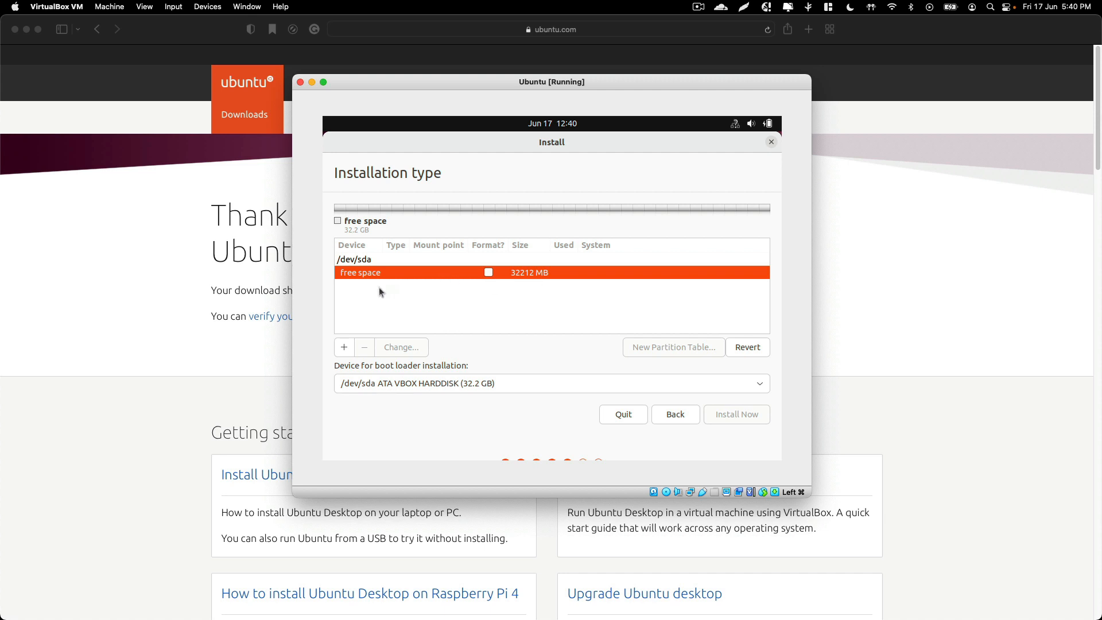
left_click(343, 348)
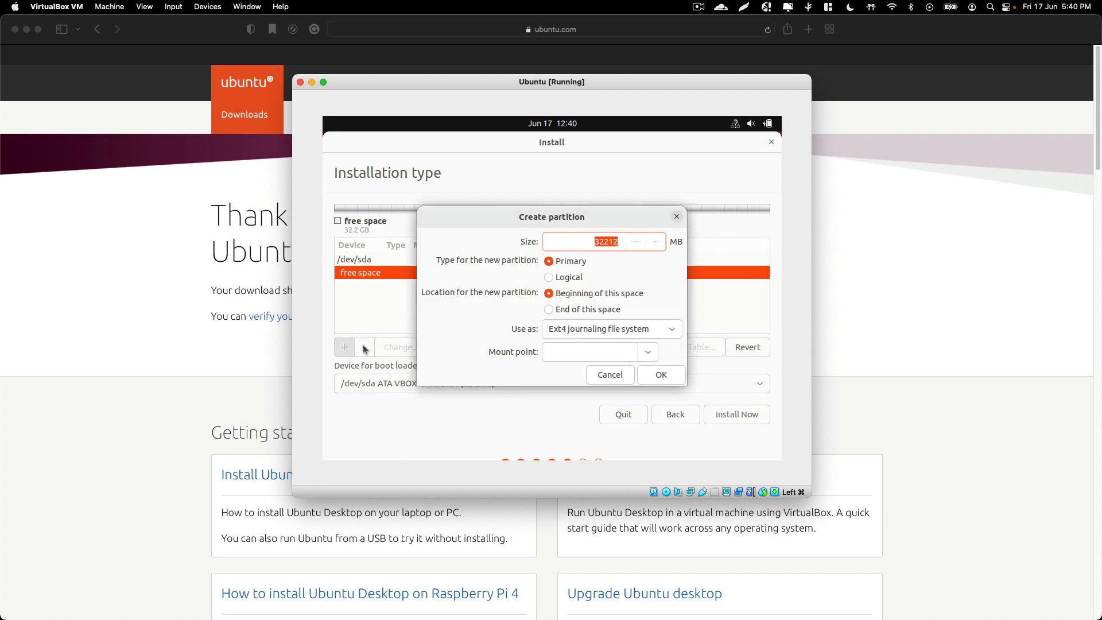
left_click(603, 242)
left_click_drag(600, 242, 625, 240)
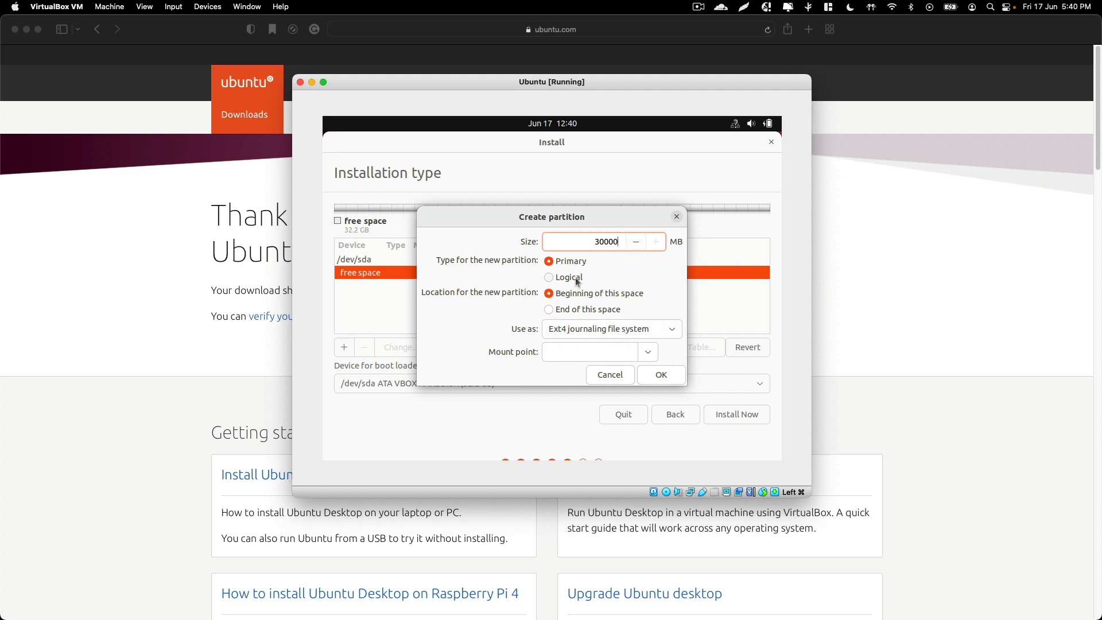
left_click(656, 354)
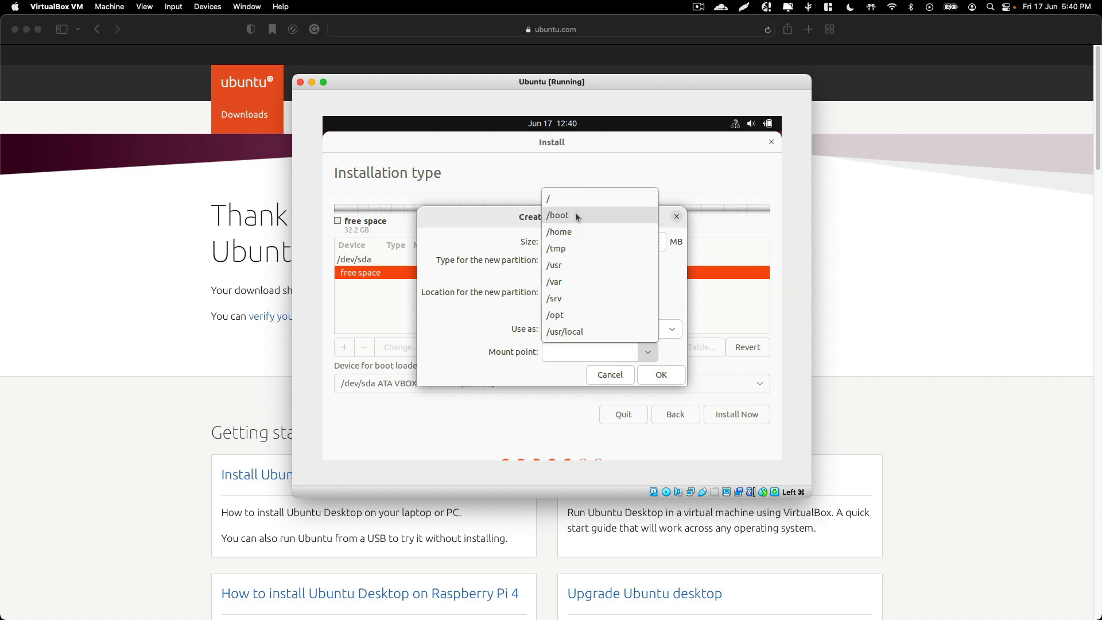
left_click(574, 199)
left_click(552, 355)
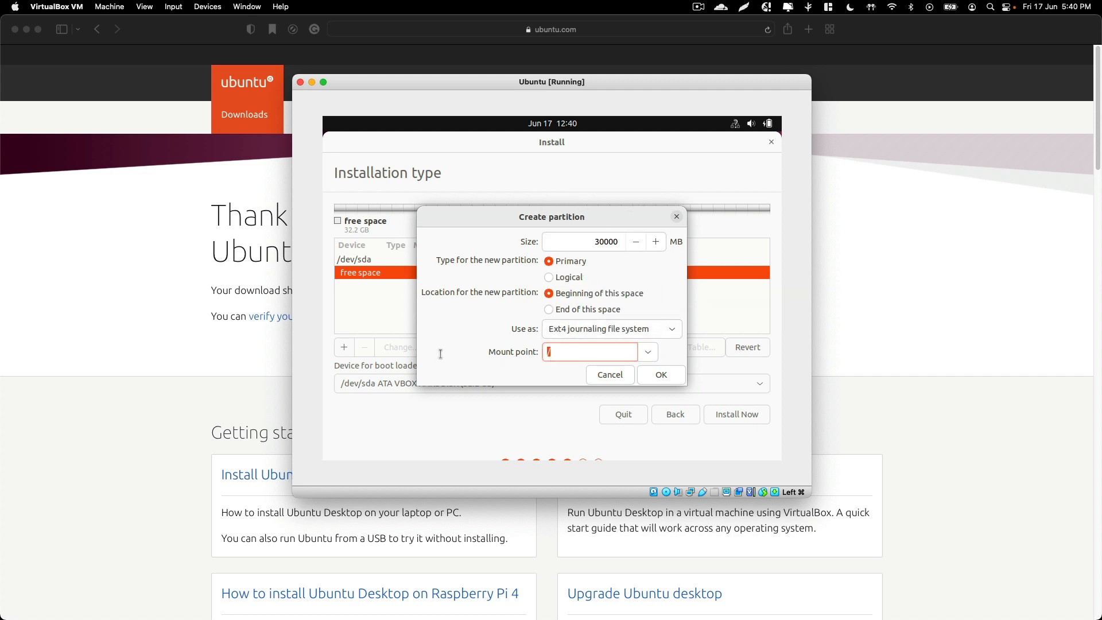
left_click(677, 375)
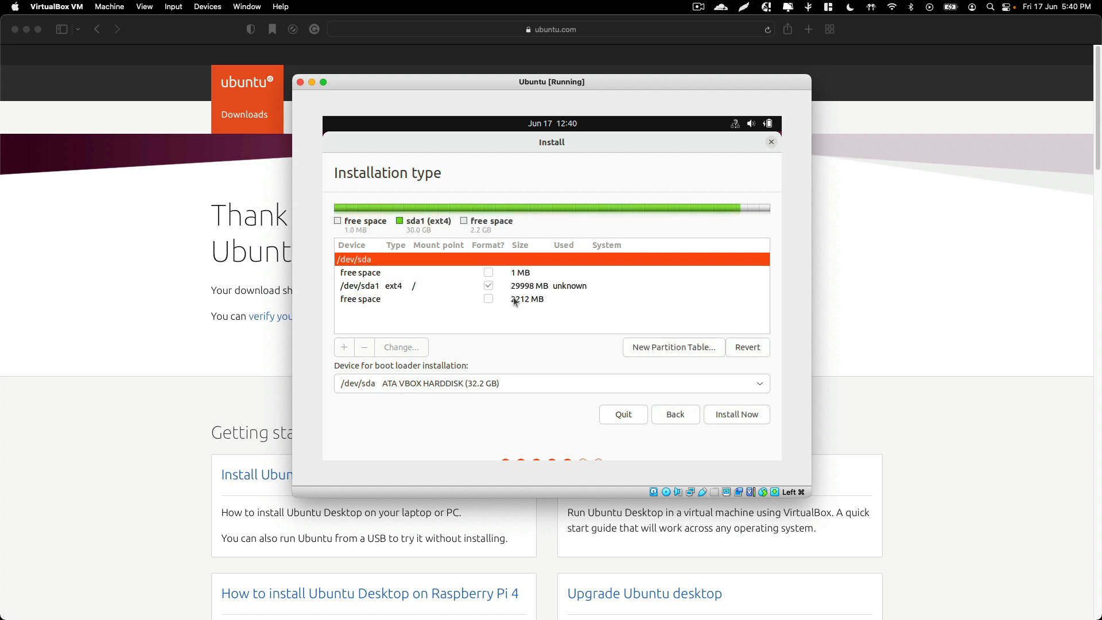
left_click(514, 300)
left_click(346, 349)
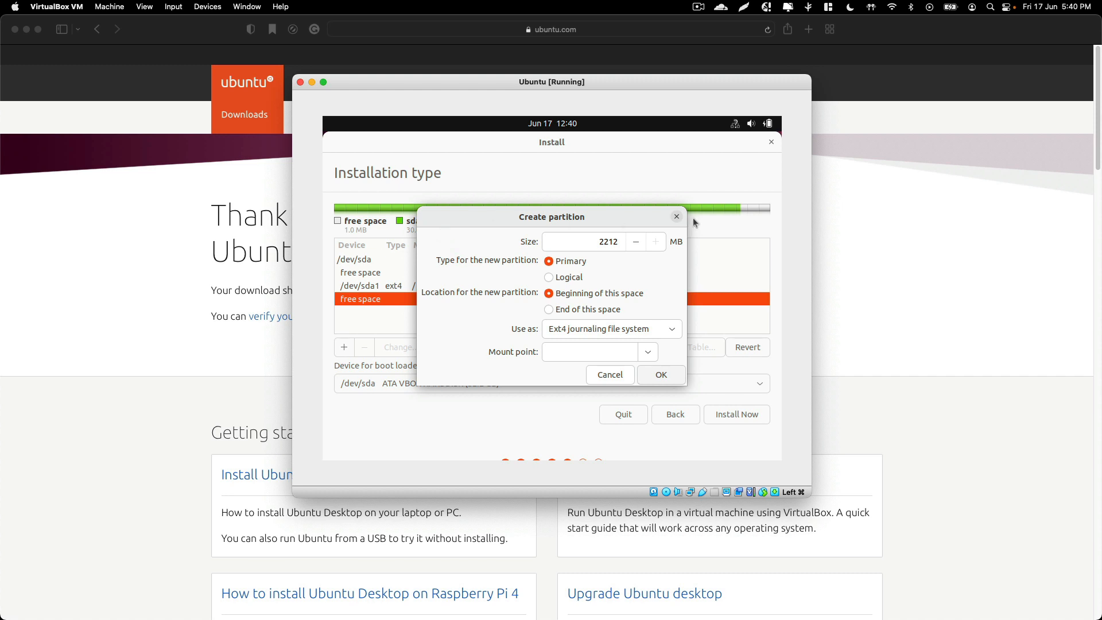
left_click(677, 216)
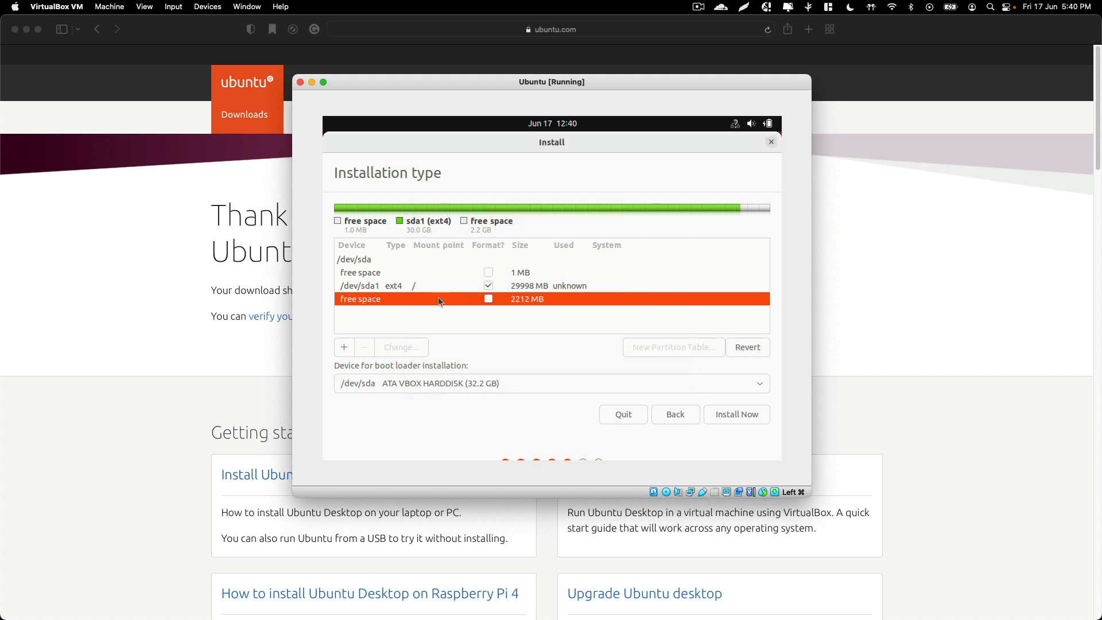
Create a 2212 MB primary partition in the remaining free space, used as swap area
left_click(345, 348)
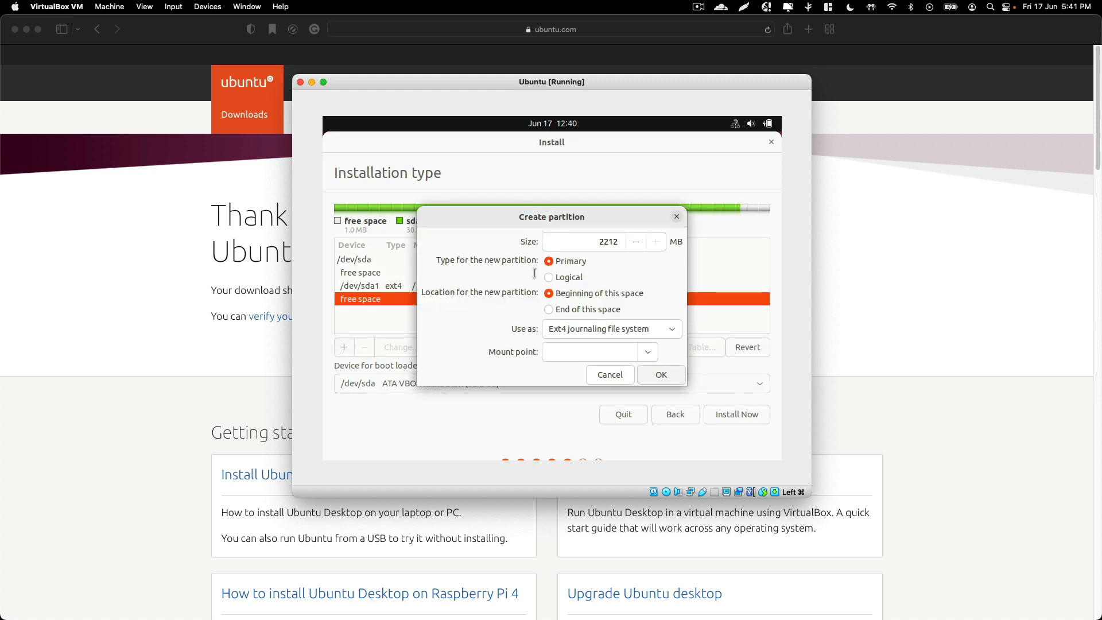
left_click(647, 352)
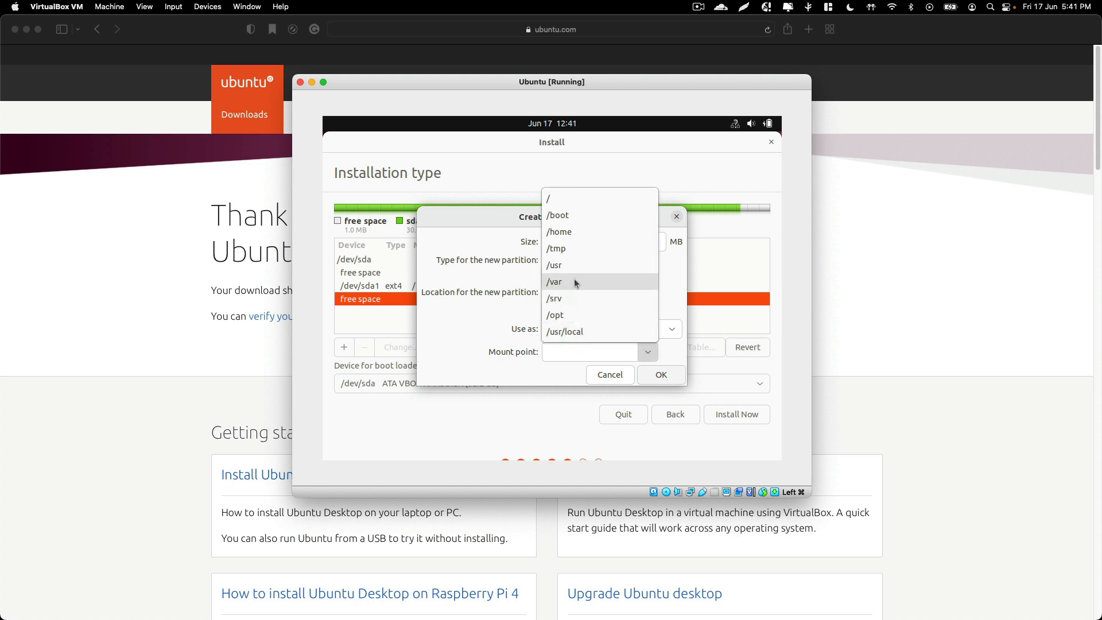
left_click(482, 342)
left_click(635, 329)
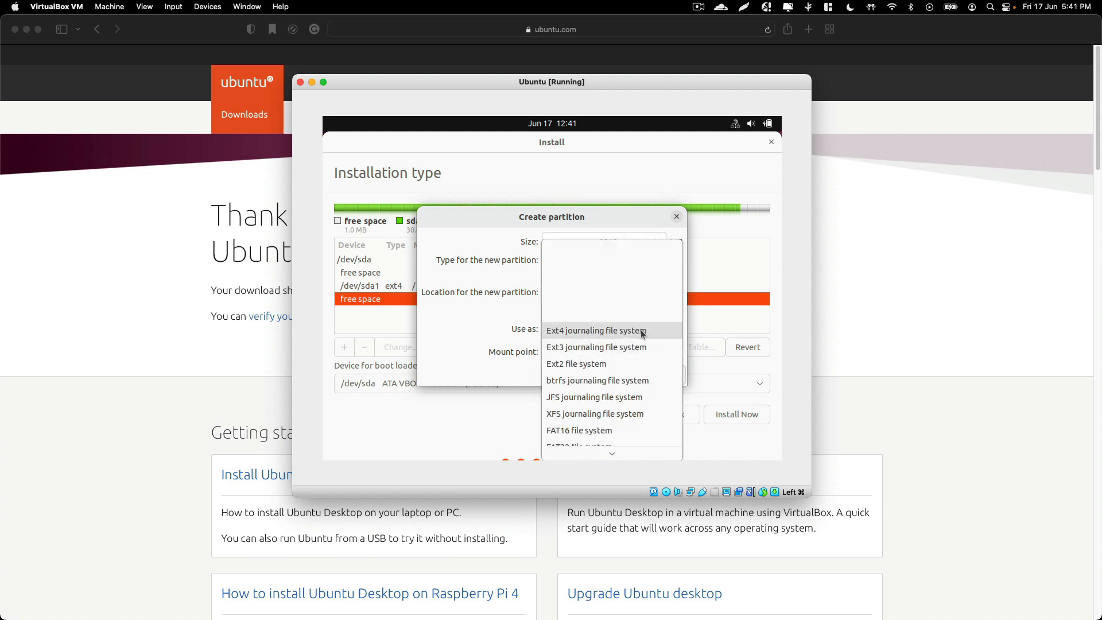
scroll(626, 373, "down", 3)
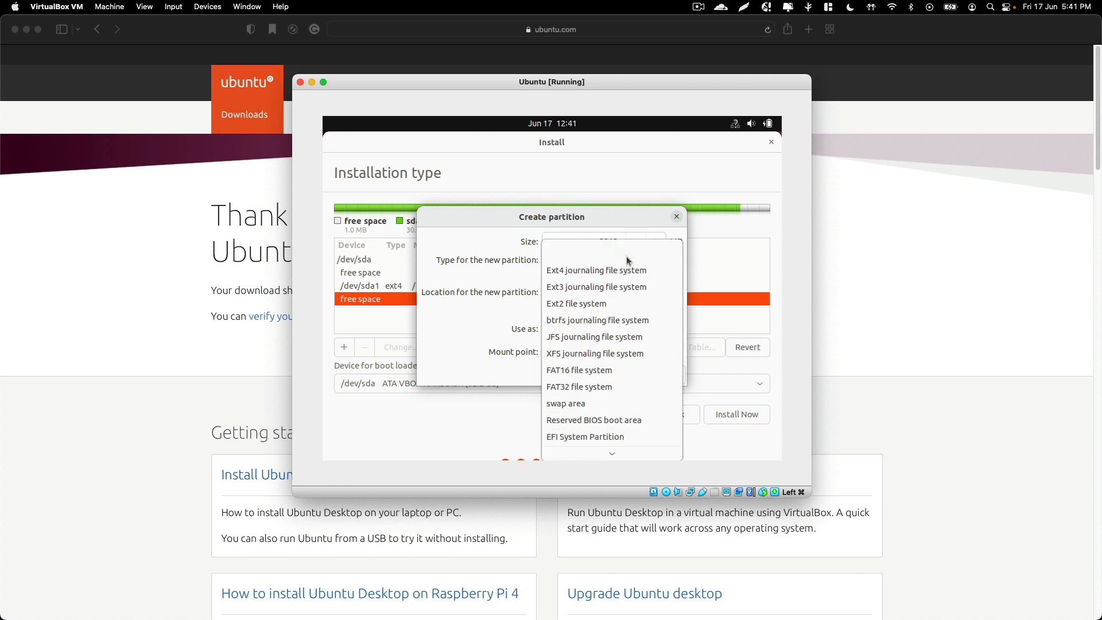
left_click(516, 321)
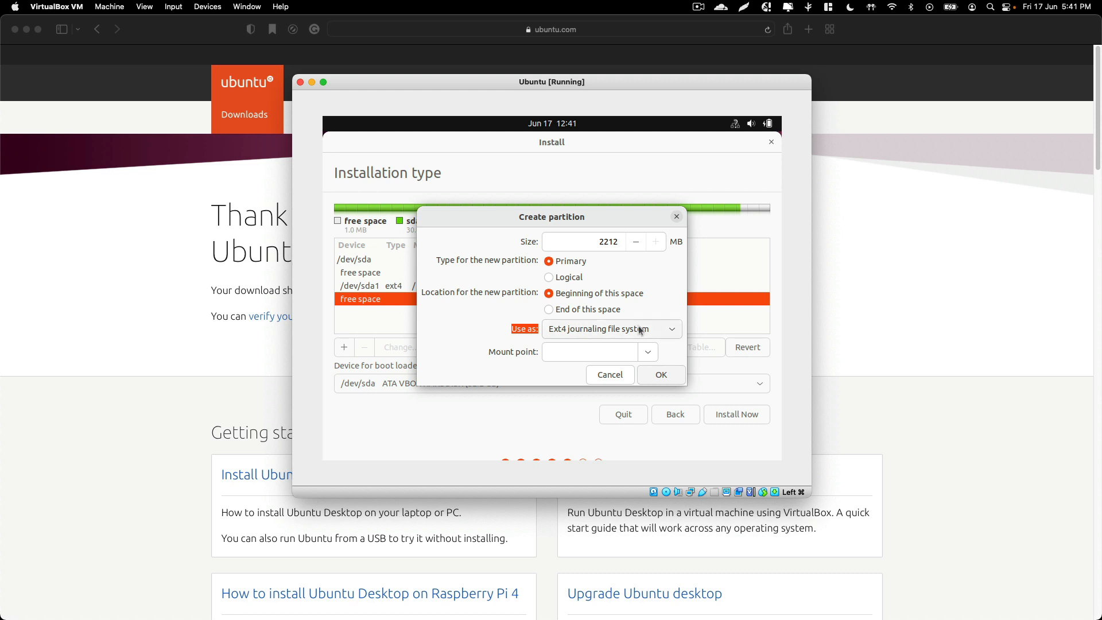
left_click(578, 328)
left_click(588, 383)
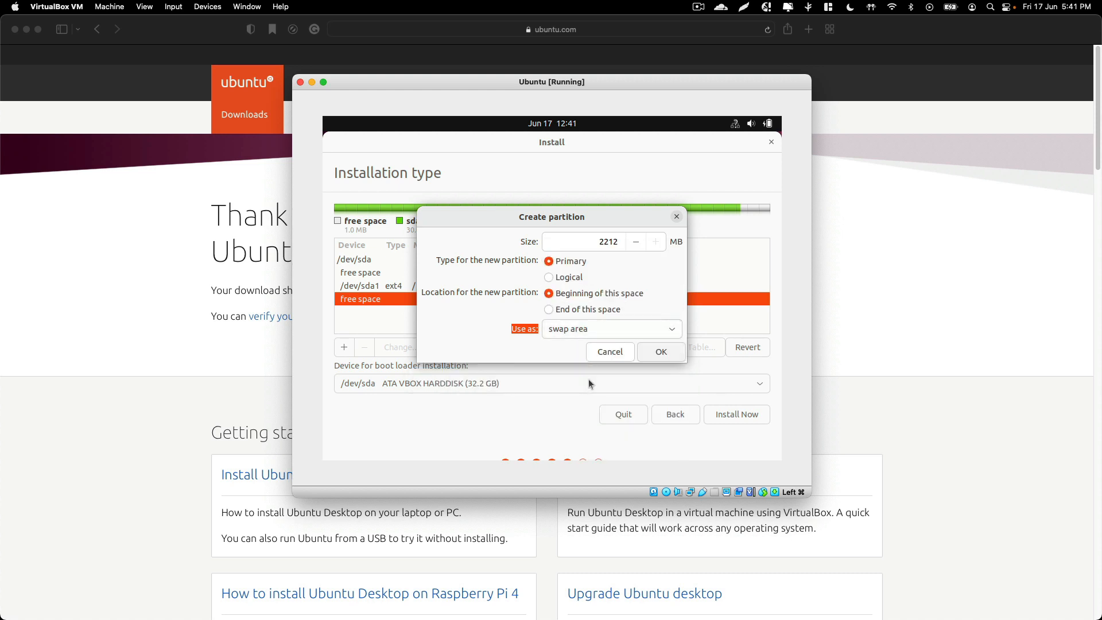
left_click(661, 352)
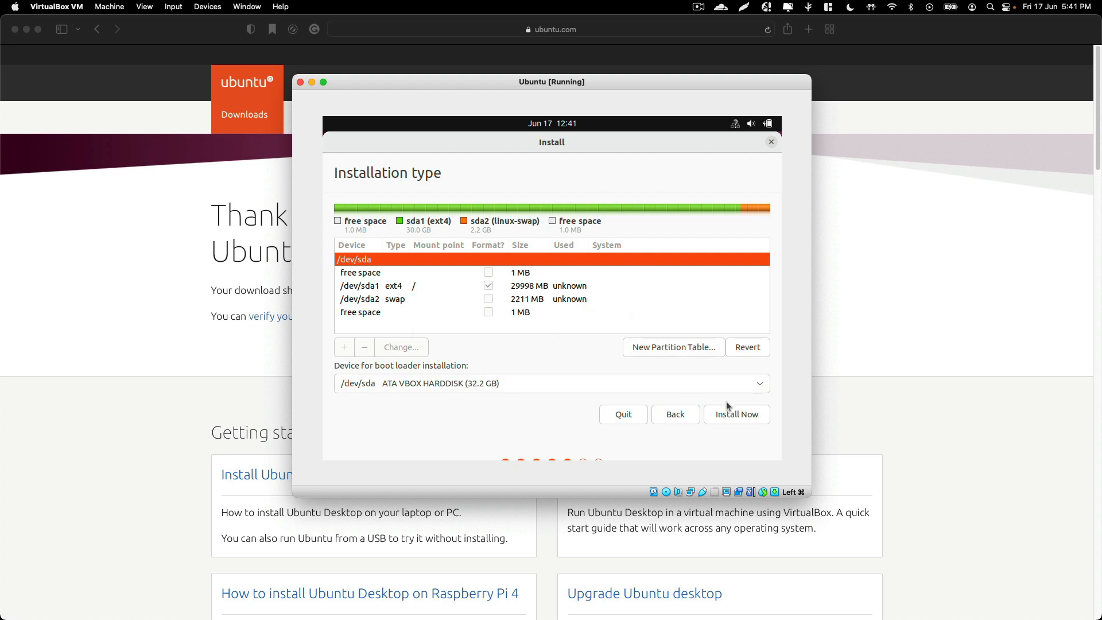
Start the installation, continue past the missing EFI partition warning, and confirm writing the partition changes to disk
left_click(740, 422)
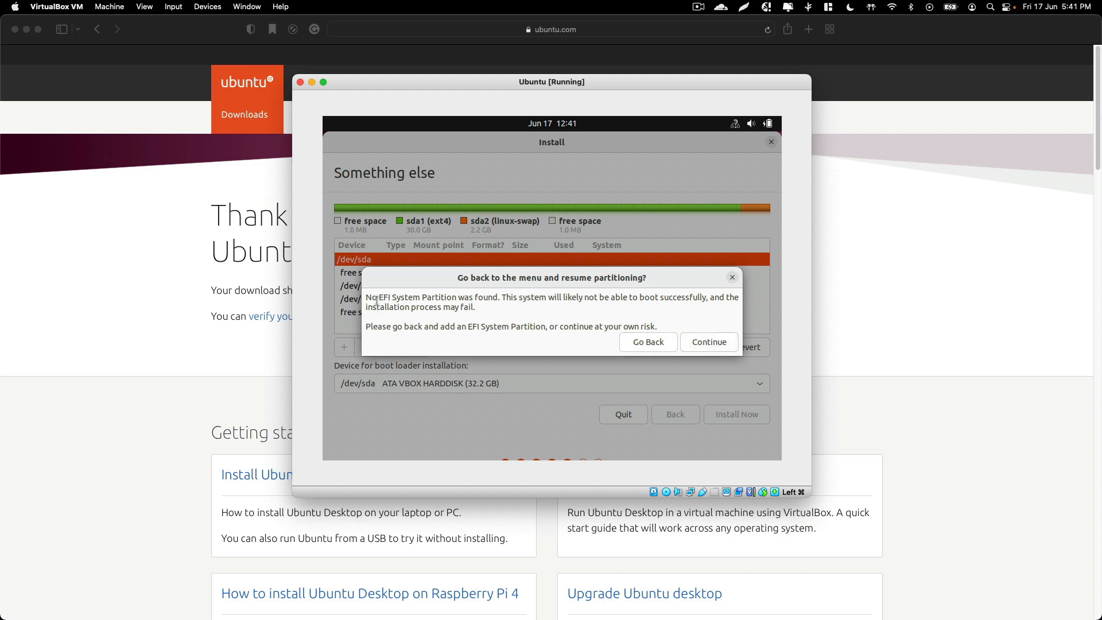
left_click_drag(366, 296, 656, 323)
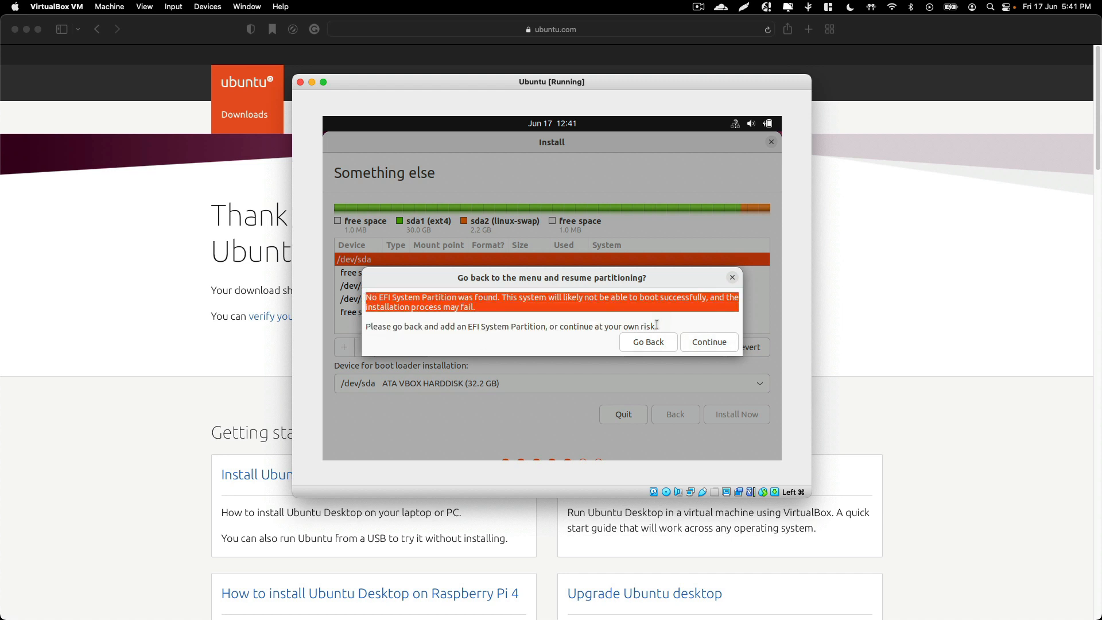
left_click(379, 304)
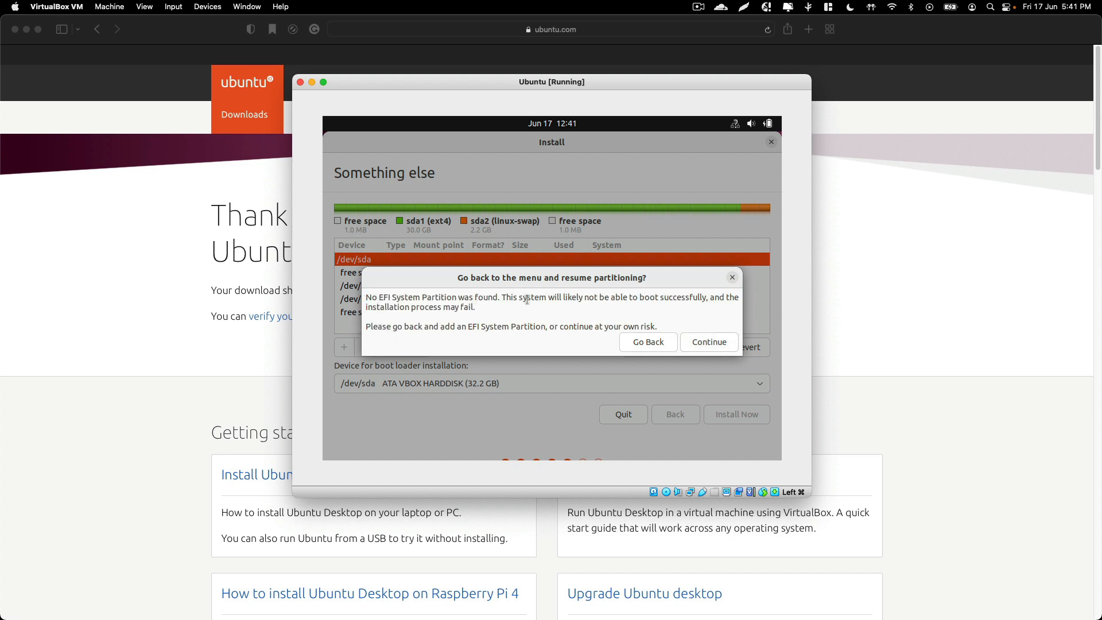
left_click_drag(499, 297, 352, 302)
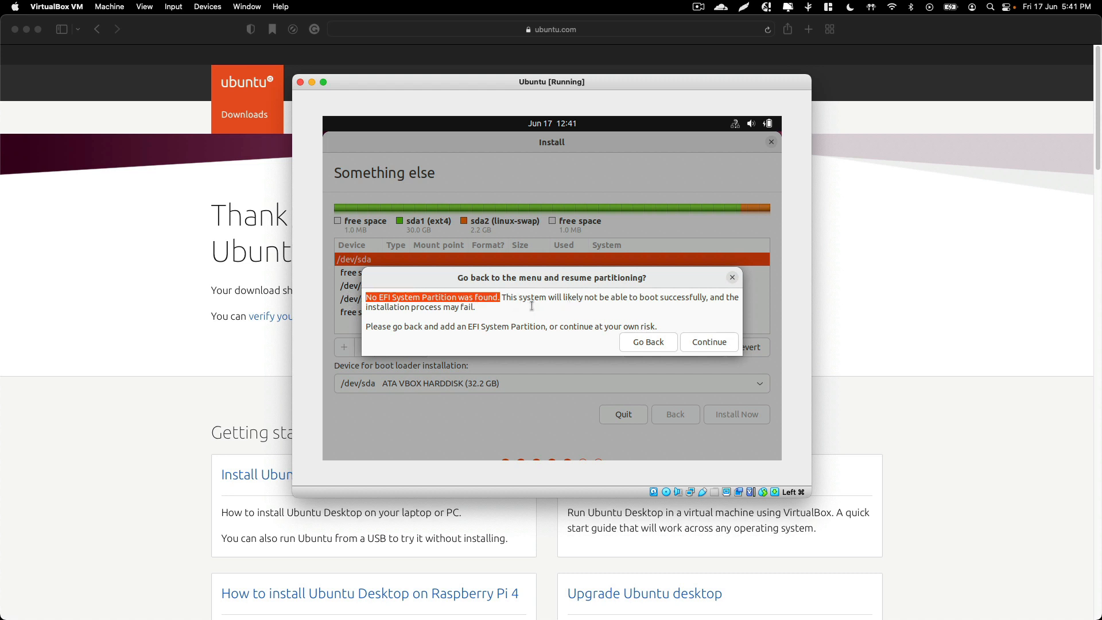
left_click_drag(508, 297, 533, 312)
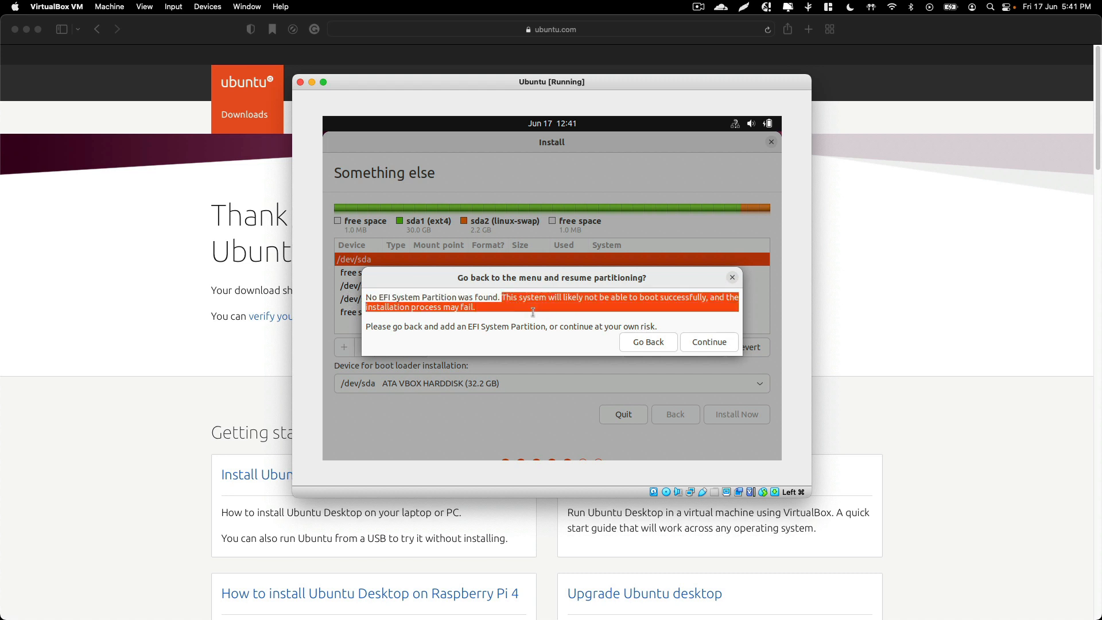
left_click(533, 312)
left_click(695, 341)
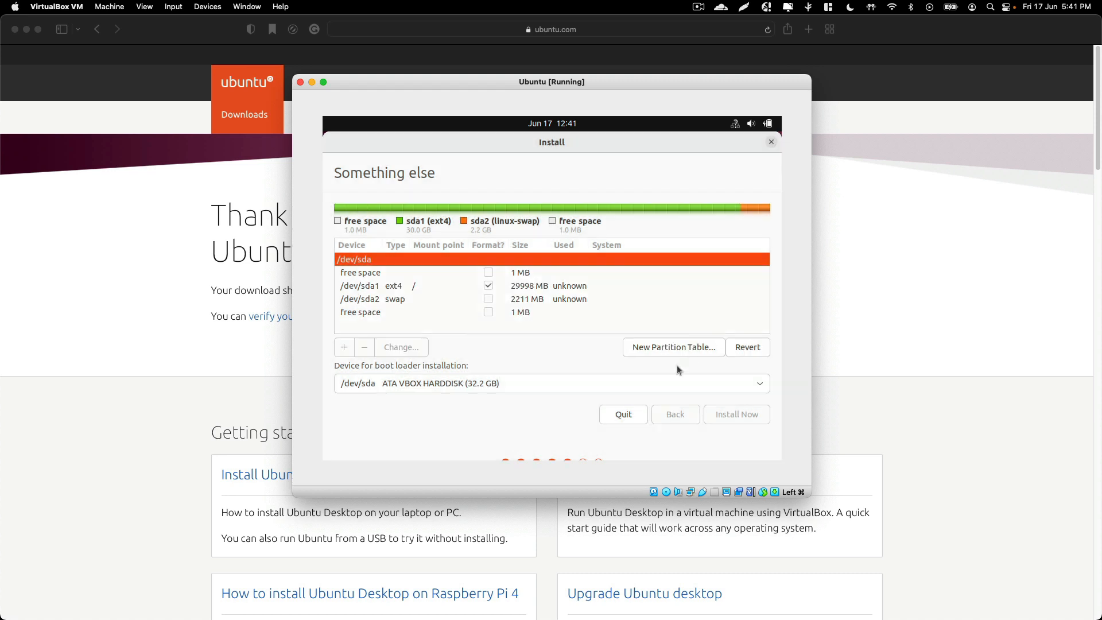
left_click(725, 351)
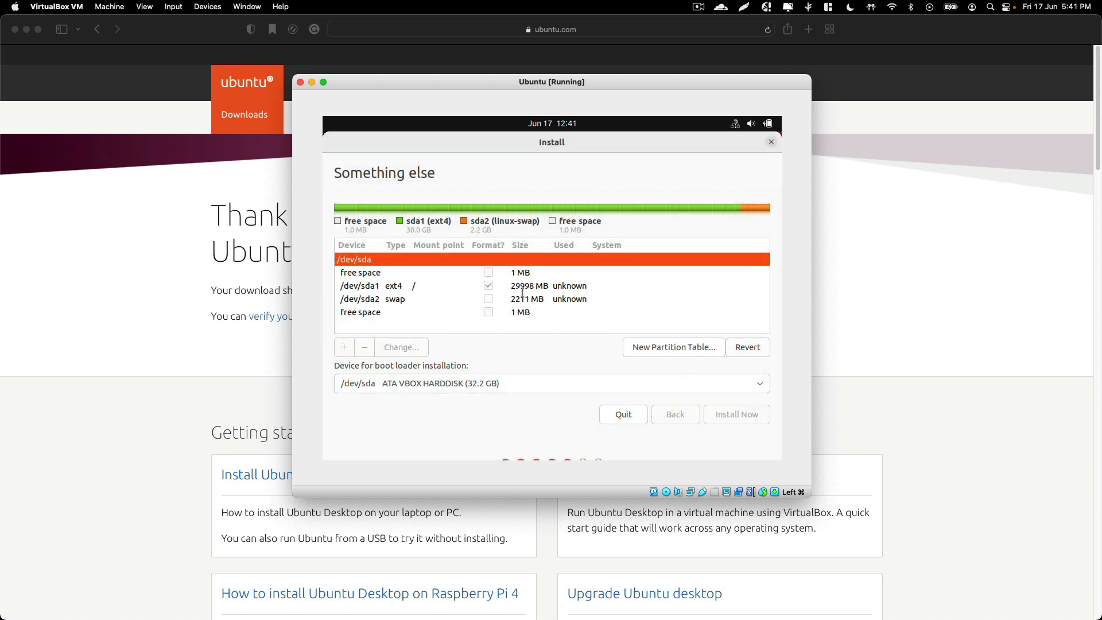
left_click(728, 377)
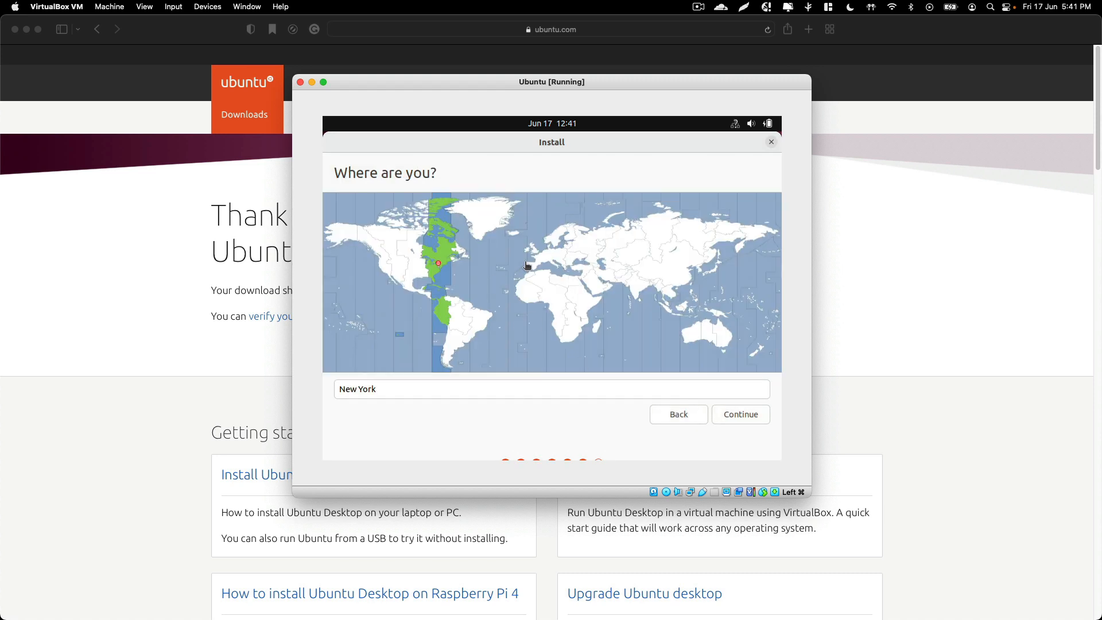
Set the time zone location to Karachi and continue
left_click(625, 285)
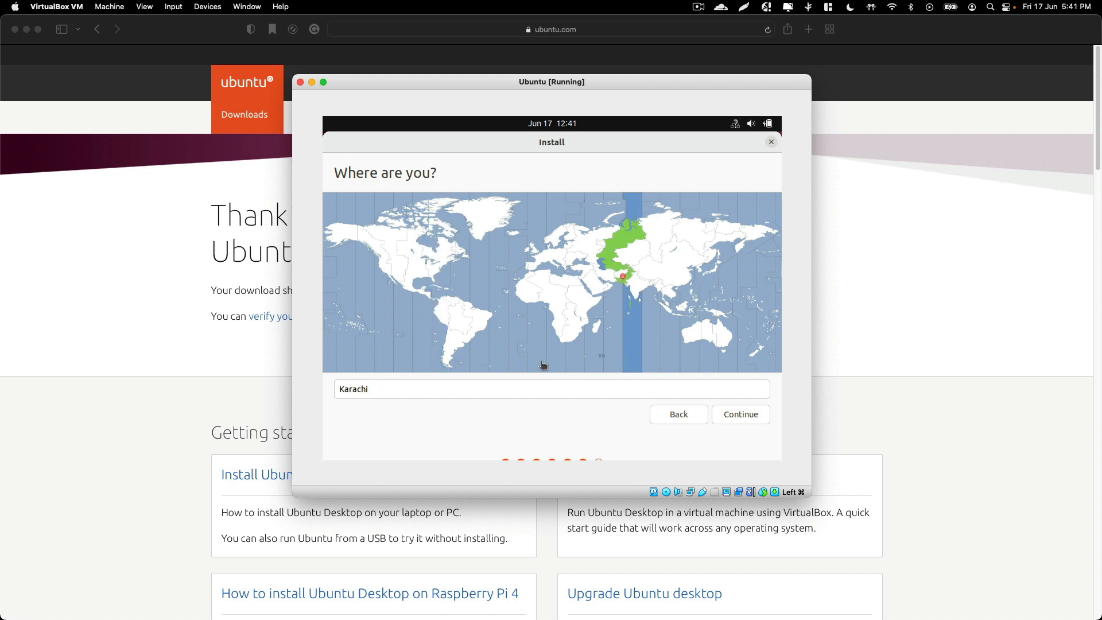
left_click(722, 415)
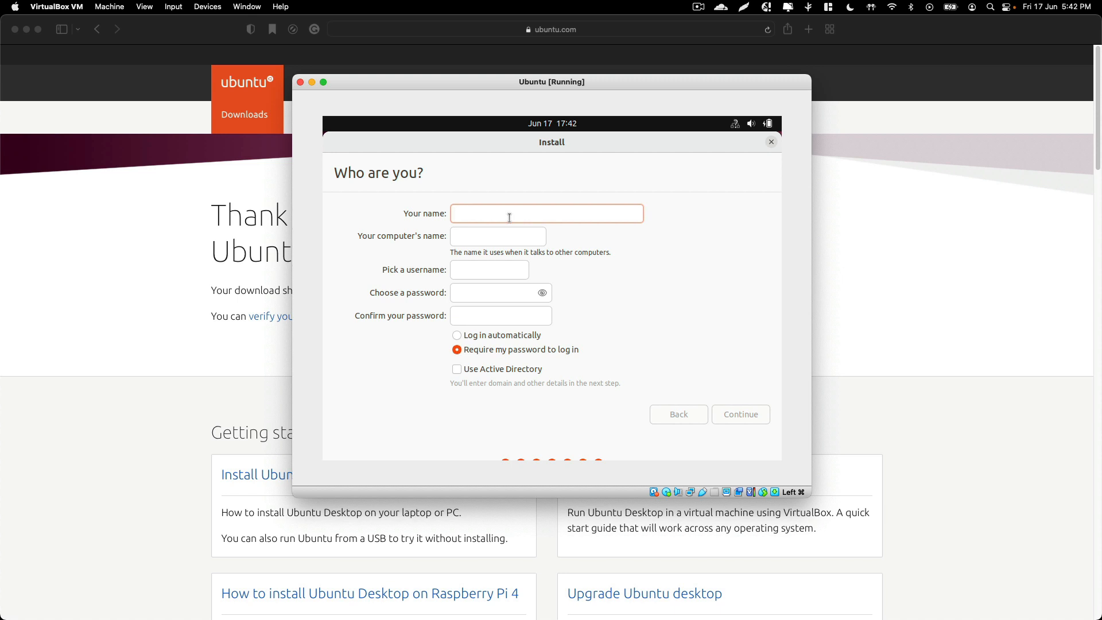
Enter your name in the Who are you page, letting it fill the computer name and username
type("mr4")
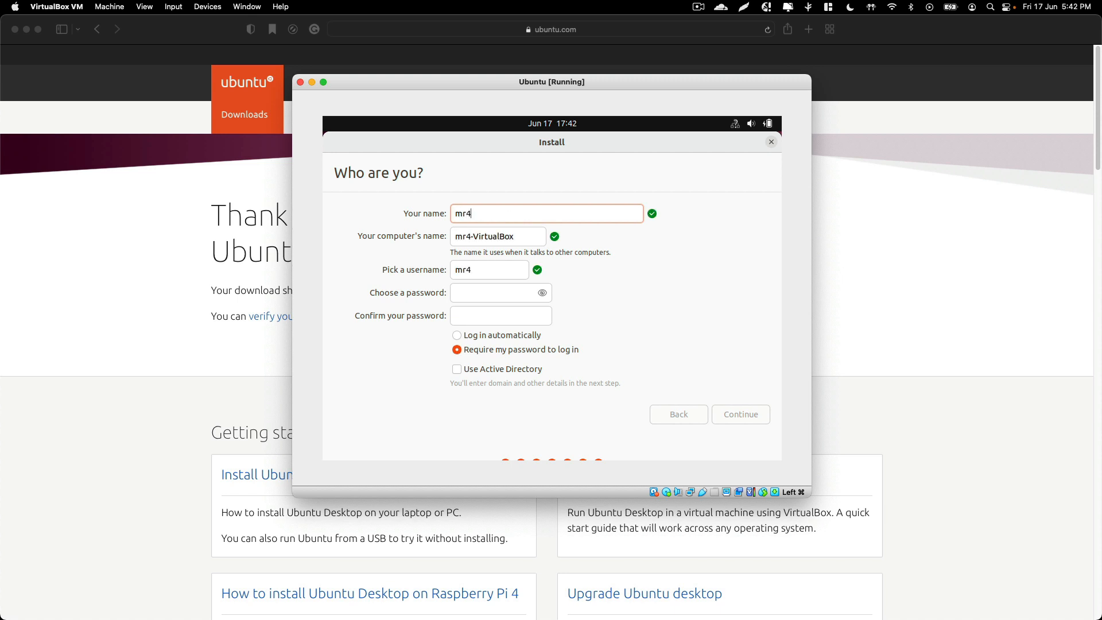
key("BackSpace")
key("BackSpace")
type("4rkm3n")
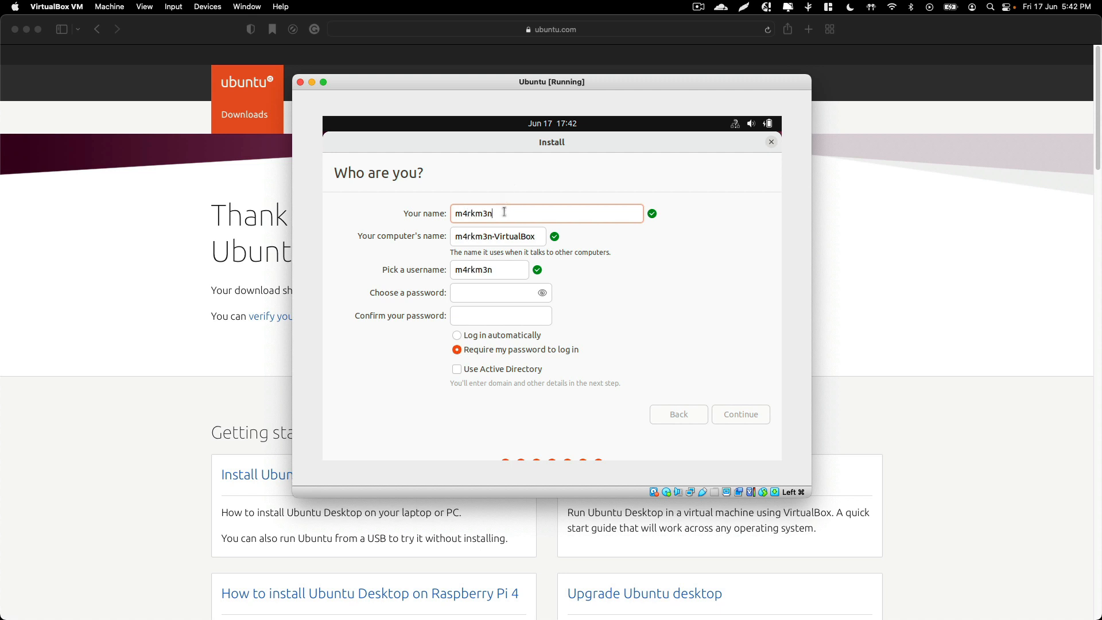
Enter and confirm the account password, then continue to start installing
left_click(511, 297)
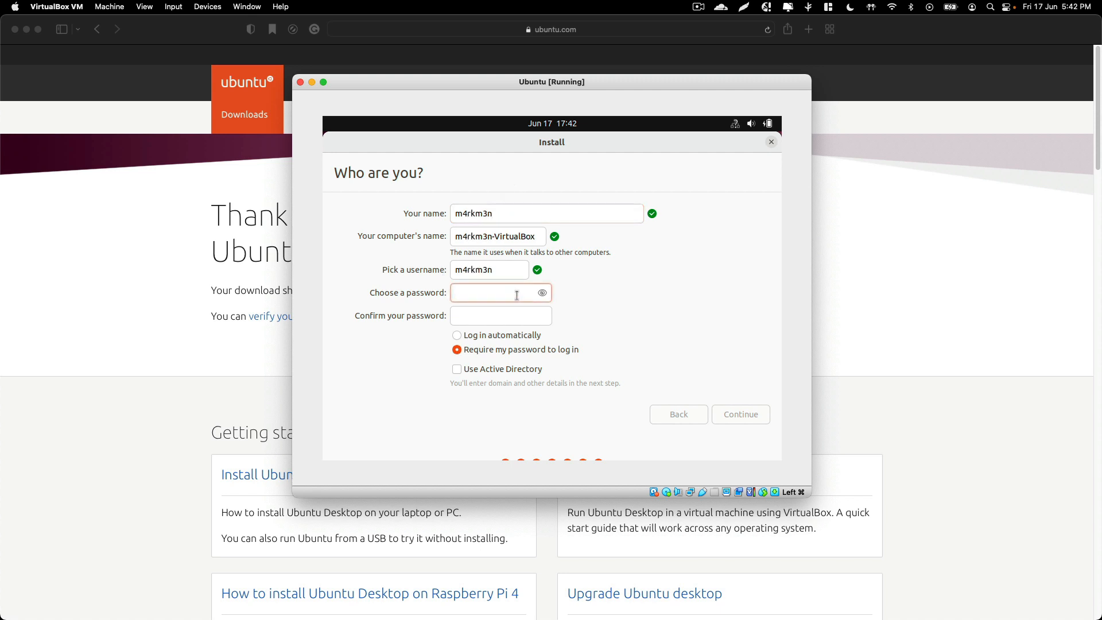
type("12345")
left_click(515, 321)
type("12345")
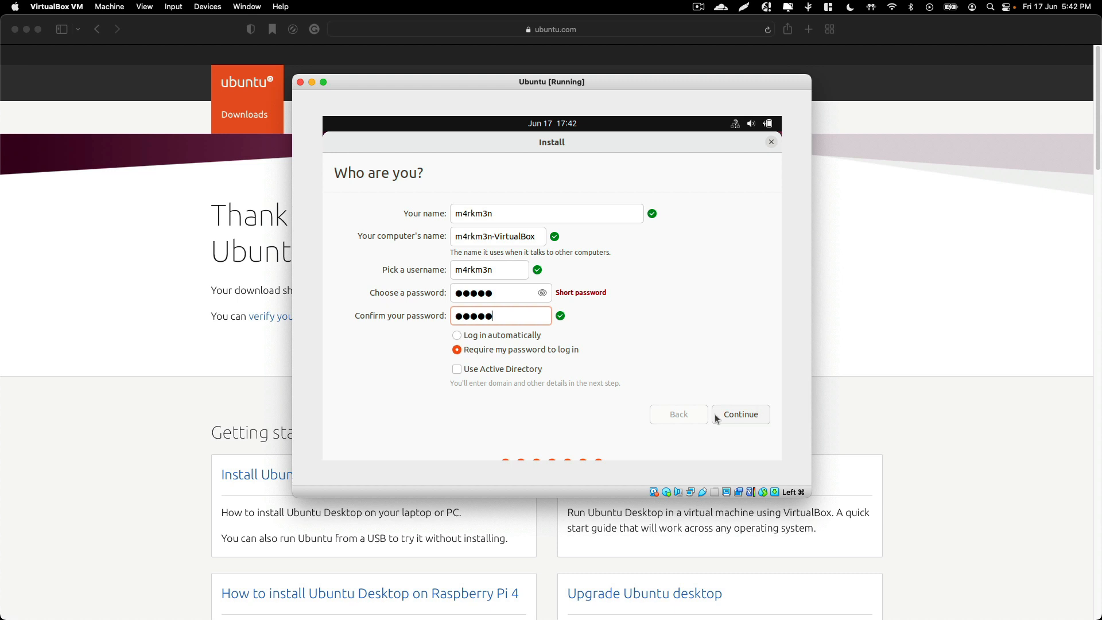
left_click(753, 419)
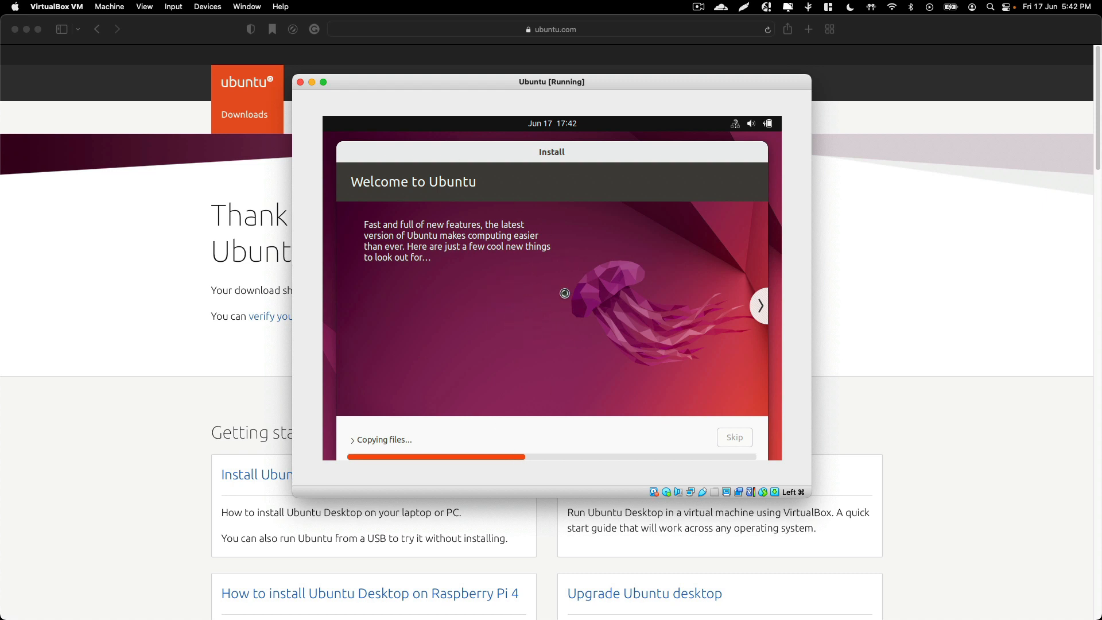
left_click(699, 6)
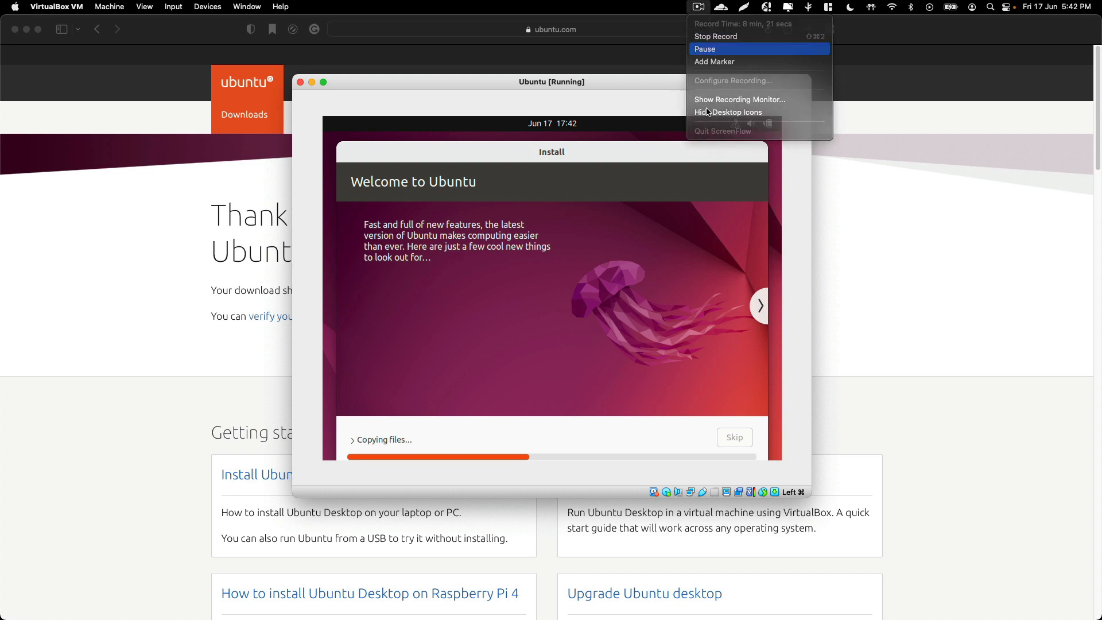
left_click(712, 47)
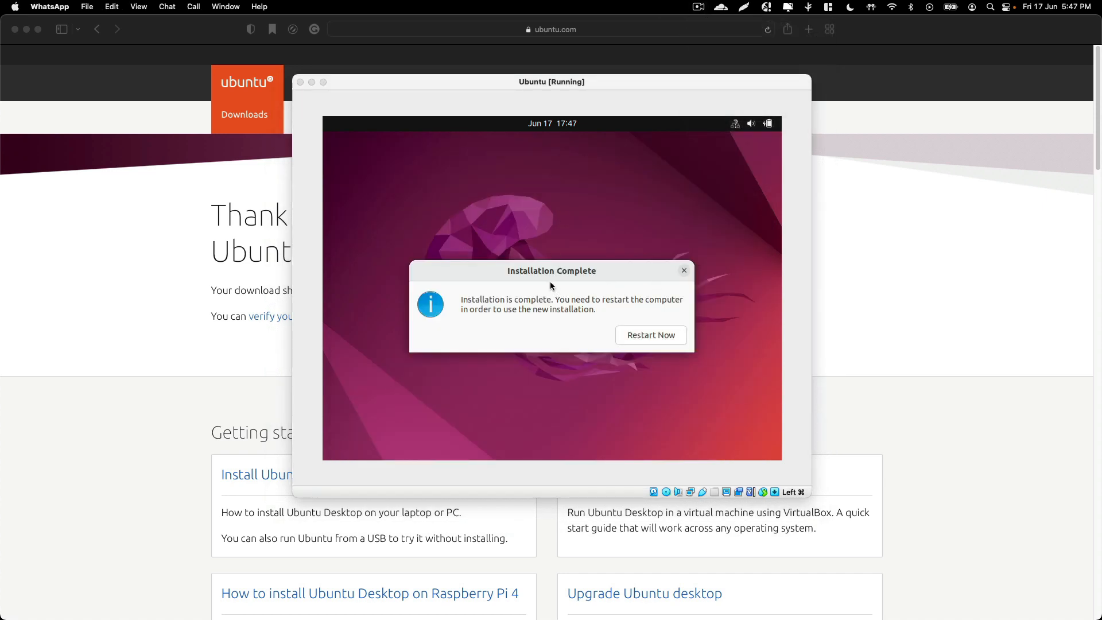
Restart the VM after installation completes and confirm removal of the installation medium
left_click_drag(504, 270, 469, 210)
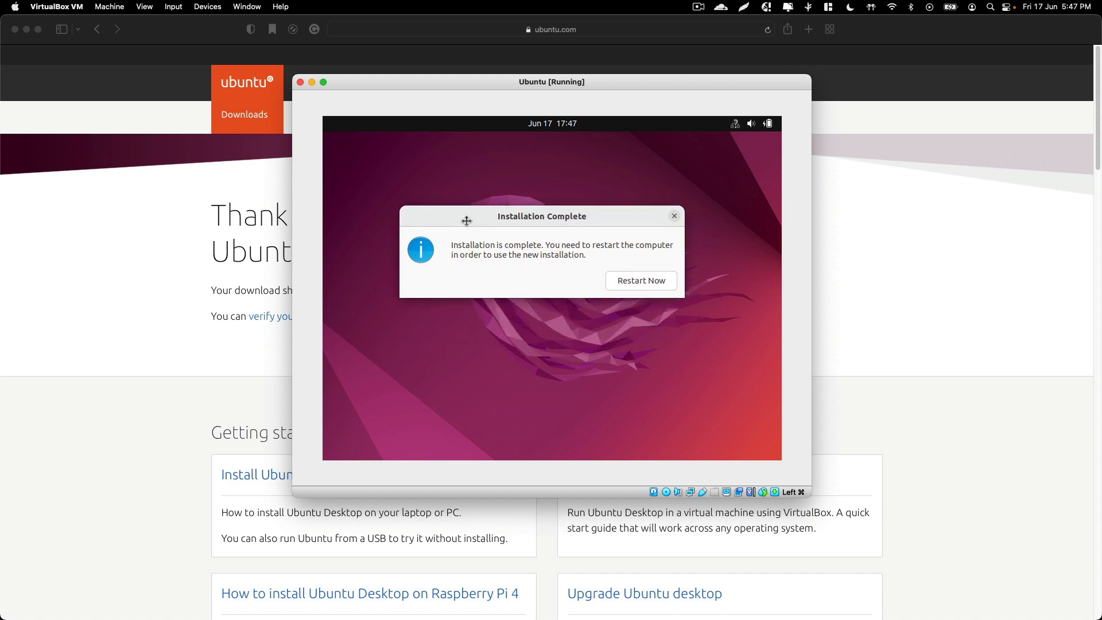
left_click(635, 282)
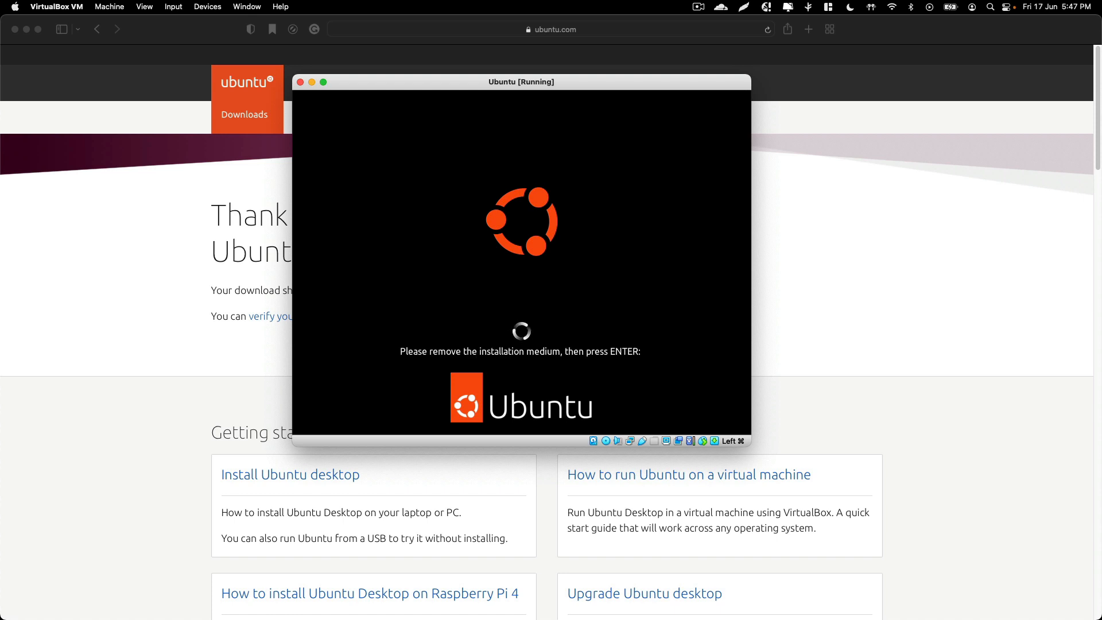
key("Return")
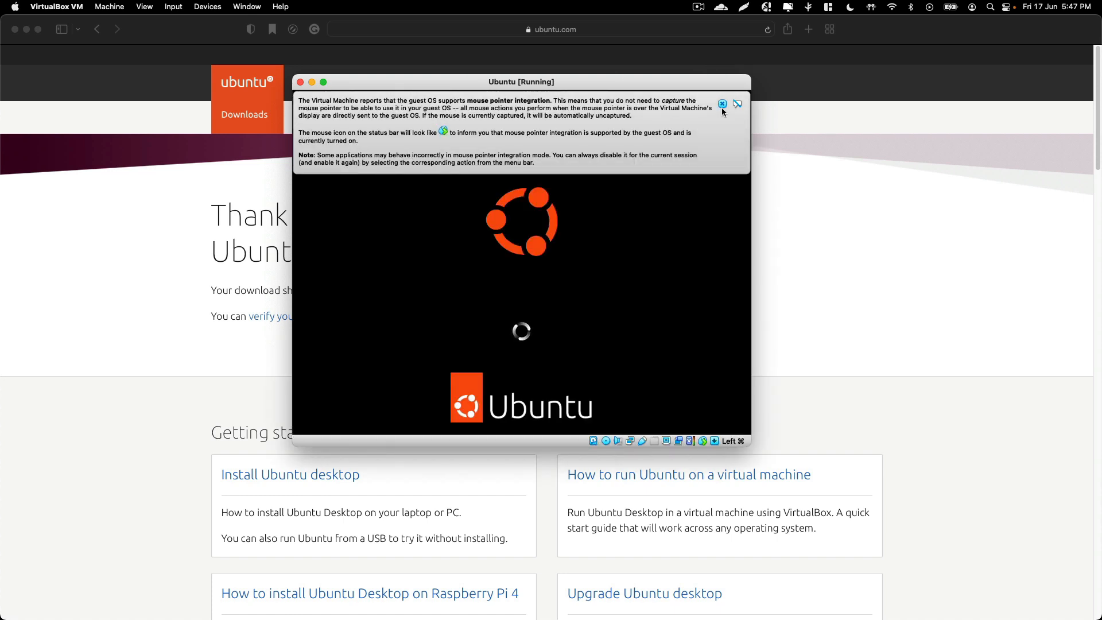
Dismiss the mouse pointer integration notice and reposition the VM window
left_click(723, 105)
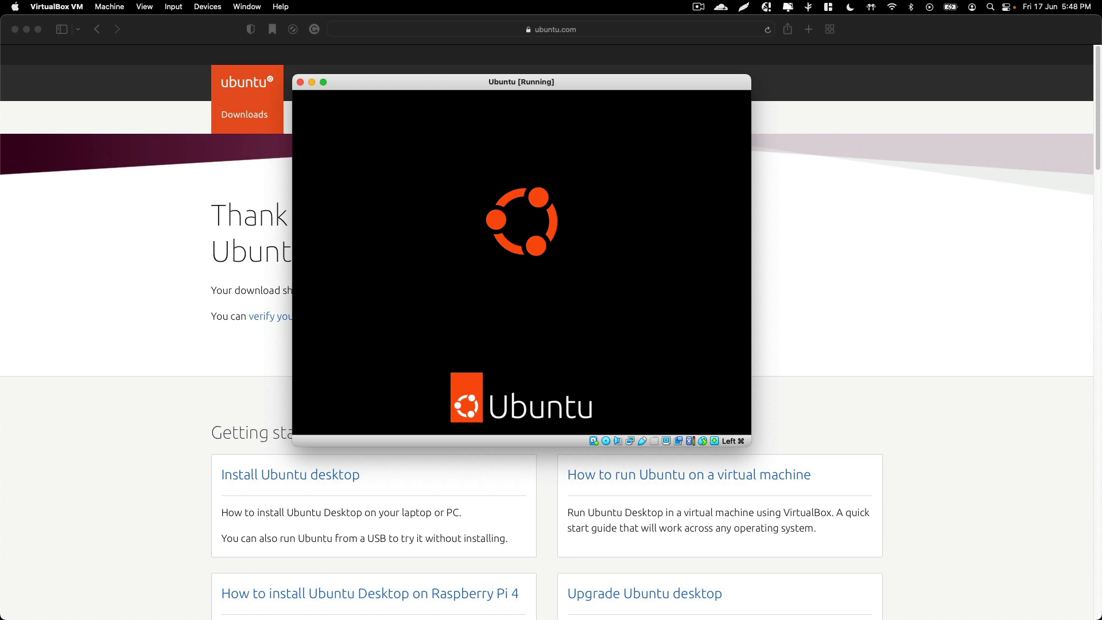
left_click_drag(401, 86, 482, 87)
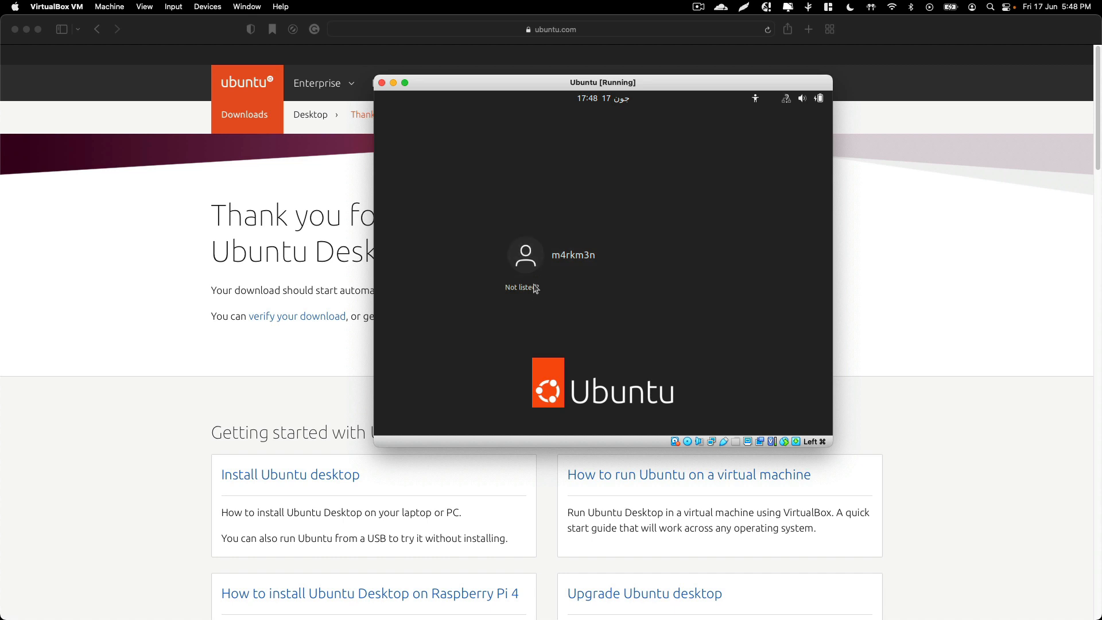
Select the user account on the login screen and log in with its password
left_click(564, 252)
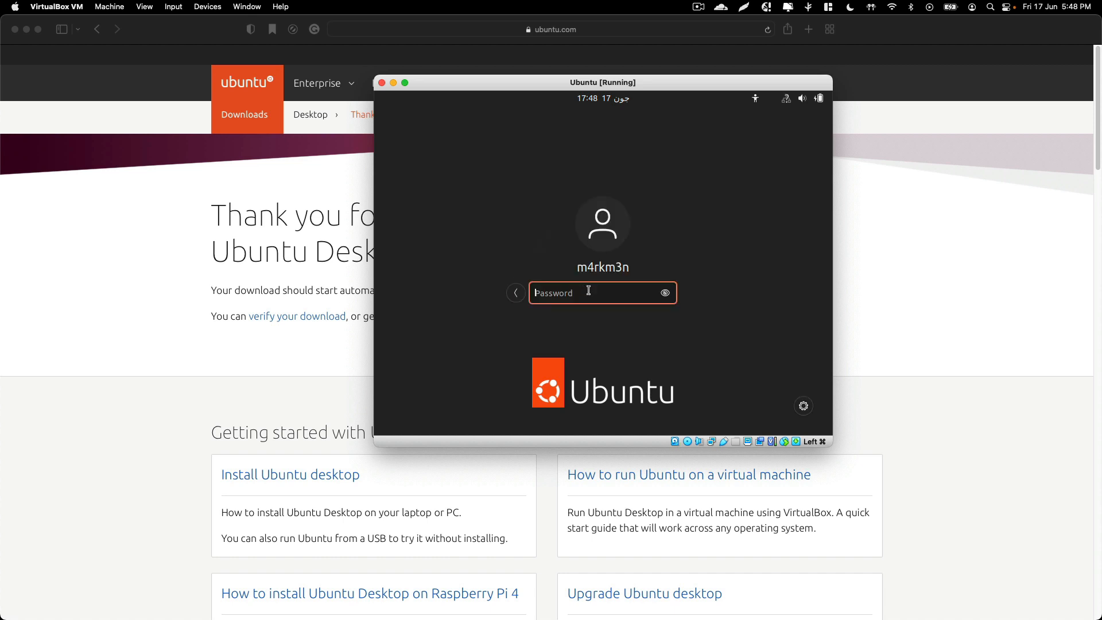
type("•••••")
key("Return")
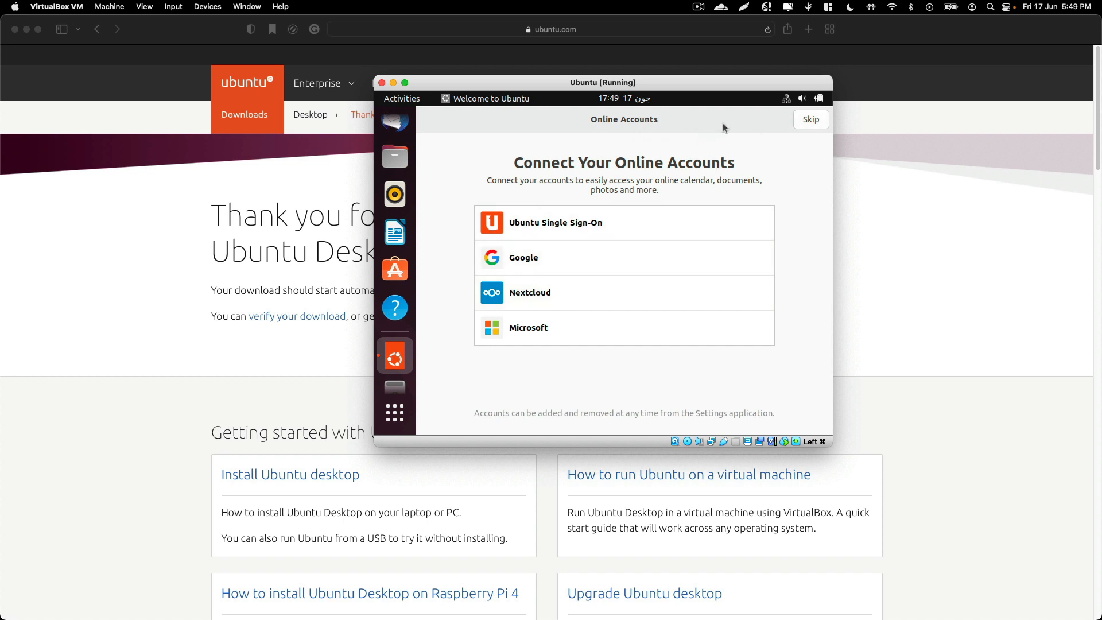
Skip connecting online accounts and step through the welcome wizard until it is done
left_click(806, 118)
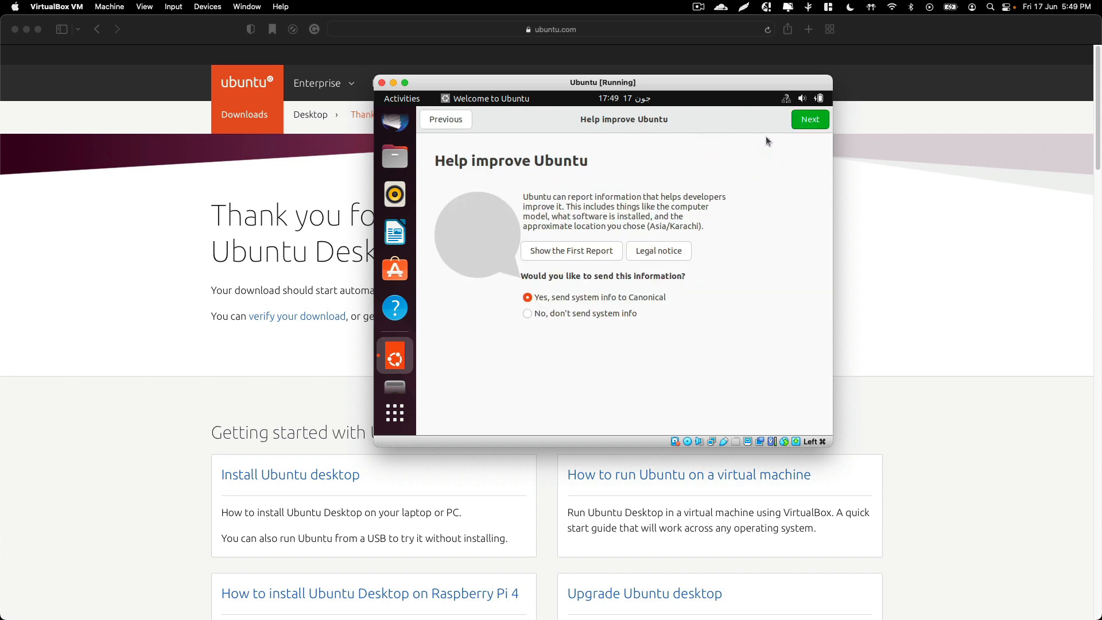
left_click(803, 124)
left_click(818, 123)
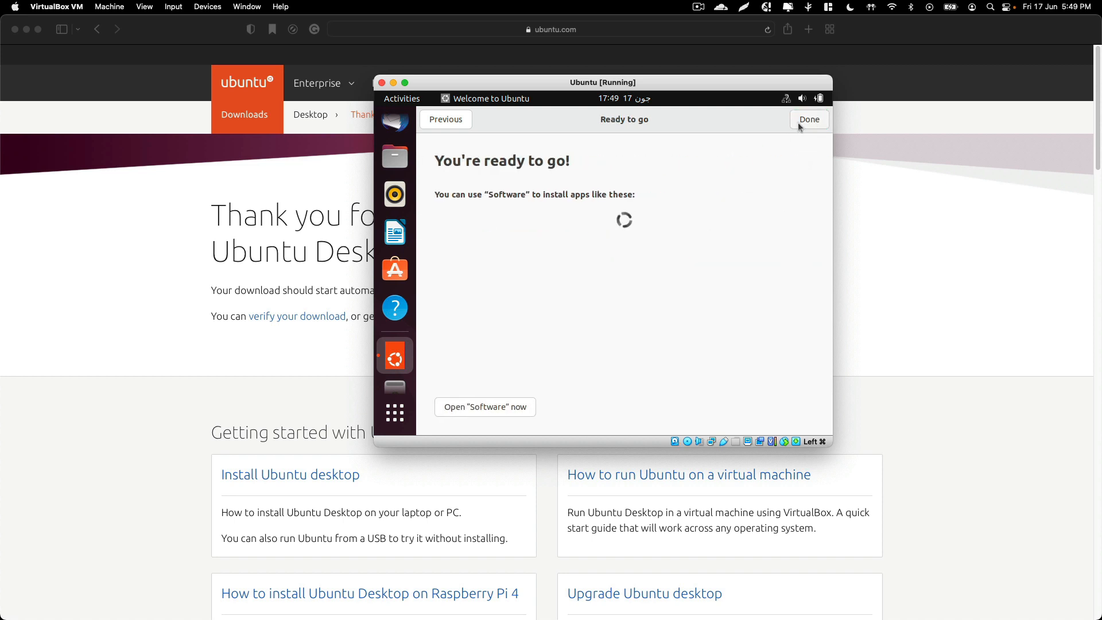
left_click(806, 120)
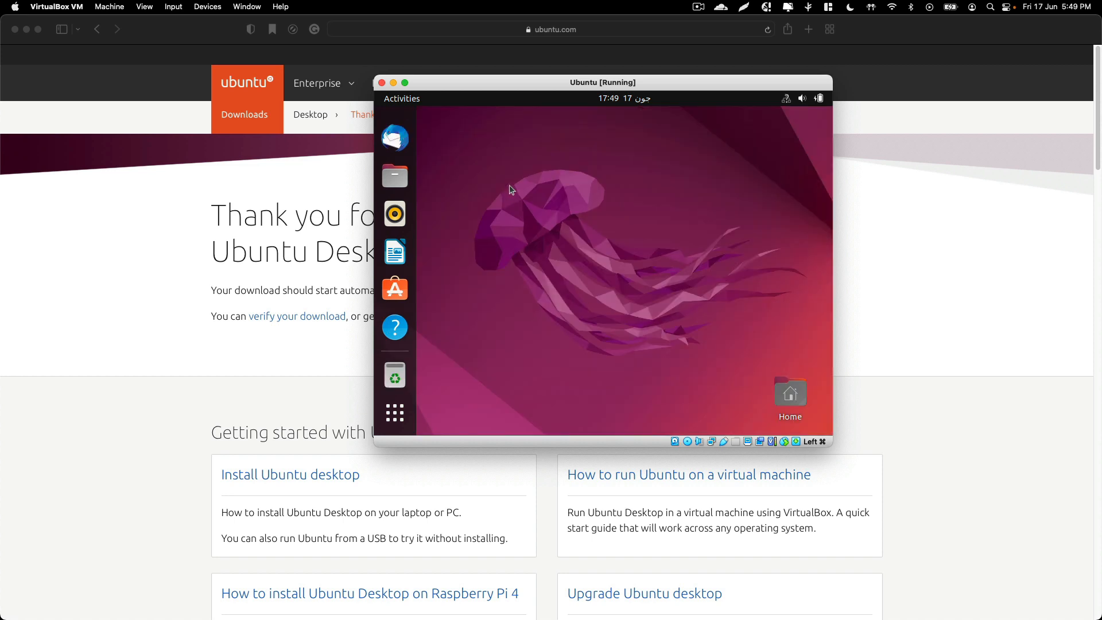
Open Terminal from the application grid, run ls in the home directory, and close the terminal window
left_click(391, 409)
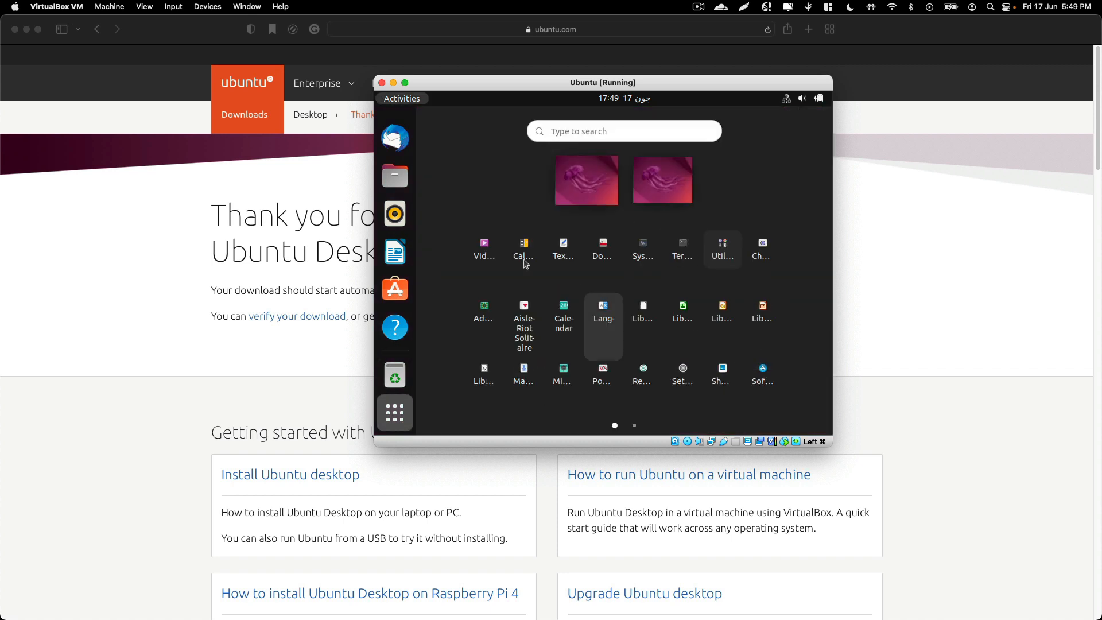
left_click(683, 248)
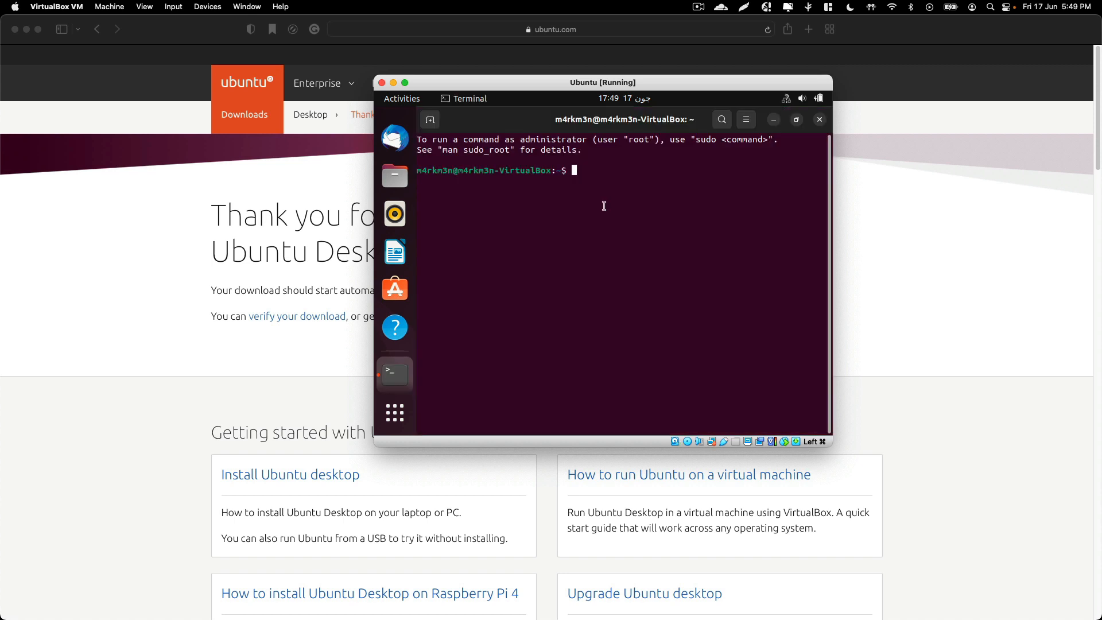
type("ls")
key("Return")
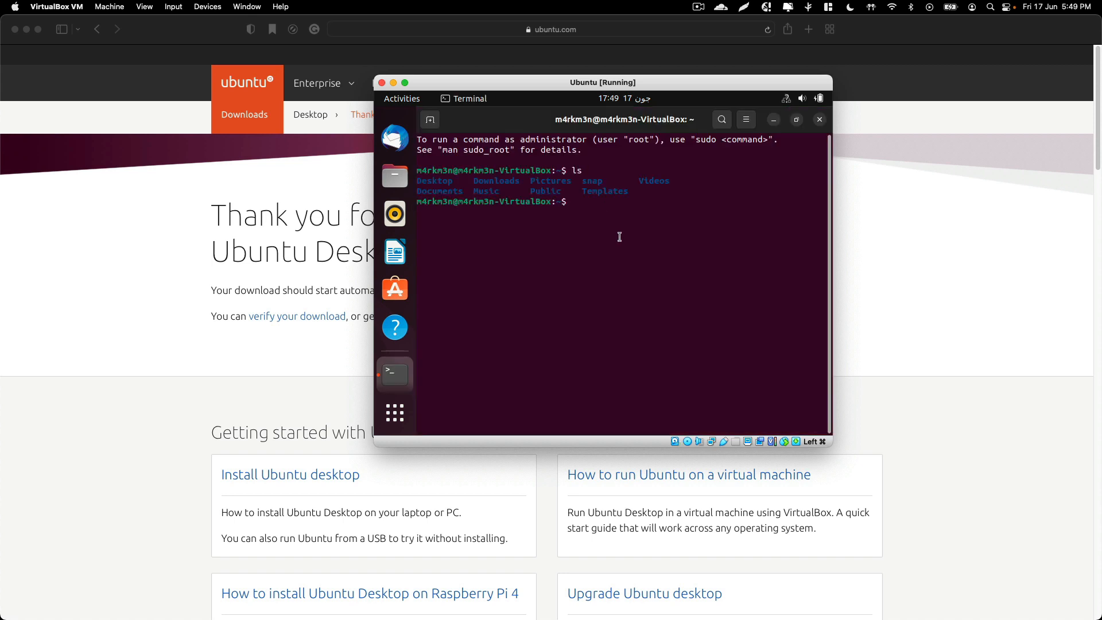
left_click(819, 120)
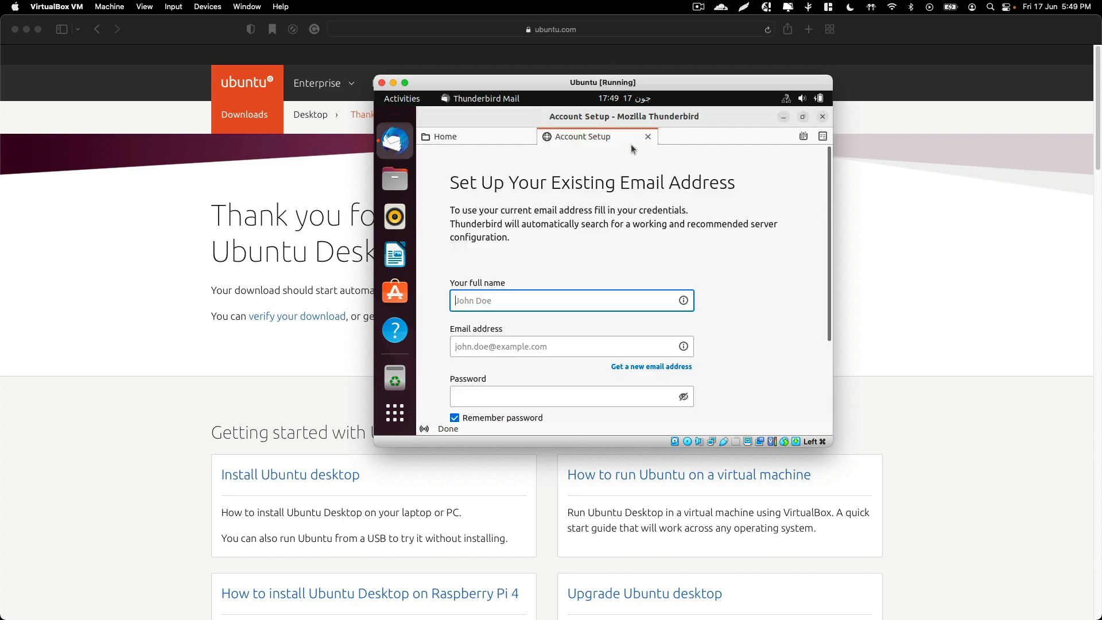
Maximize the VirtualBox VM window and reposition the Thunderbird account setup window within the guest desktop
double_click(733, 79)
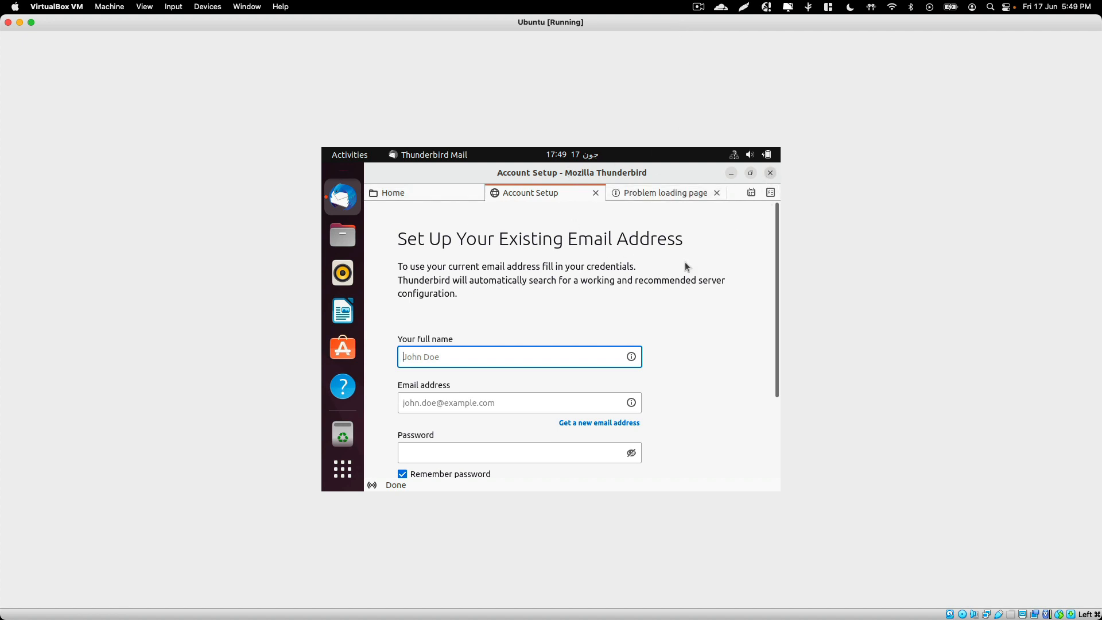
key("super+Down")
left_click_drag(622, 174, 577, 232)
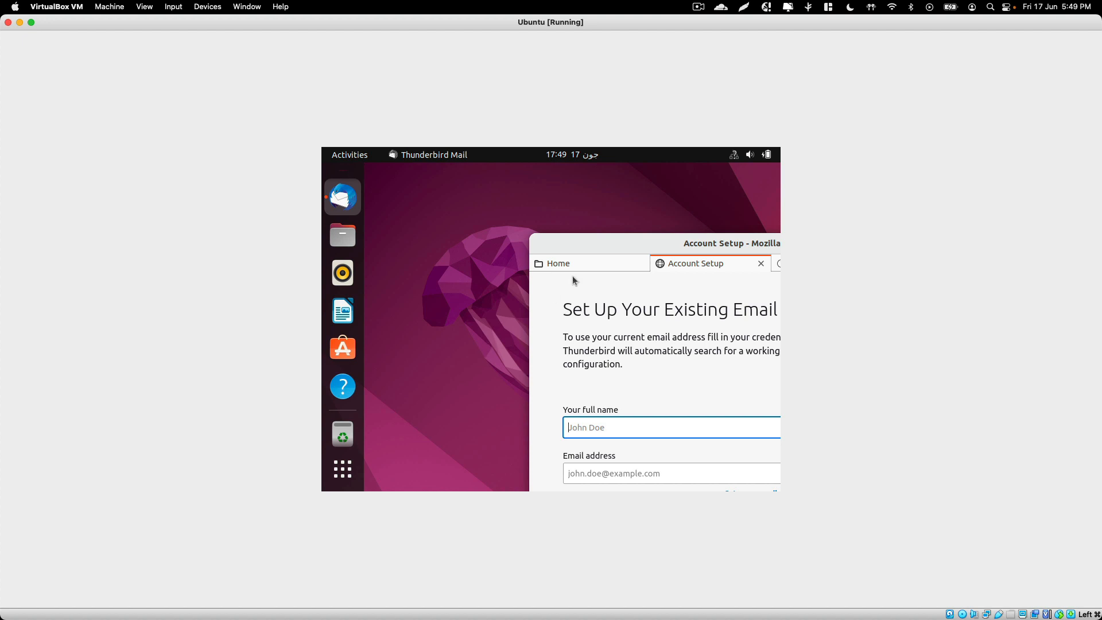
left_click_drag(613, 242, 438, 153)
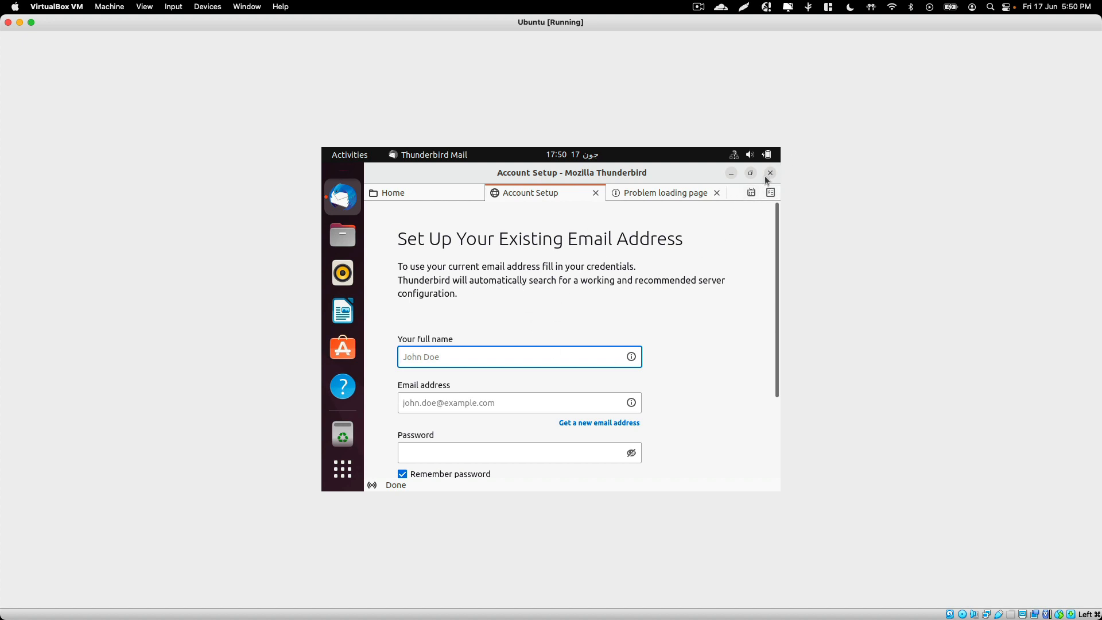
left_click(698, 6)
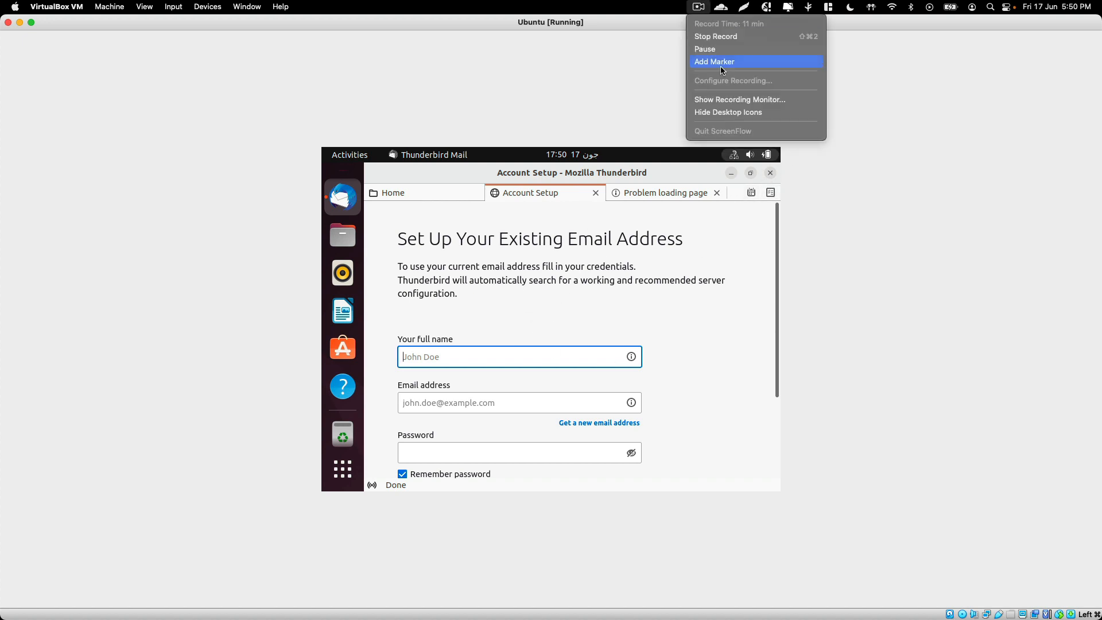